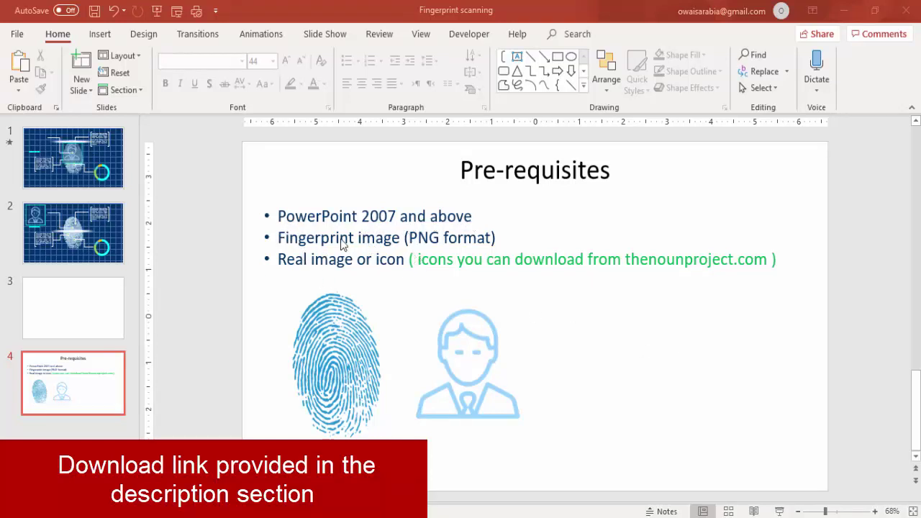
Step: Point out the fingerprint and person icons on the Pre-requisites slide, then move to blank slide 3
{"action": "left_click", "coordinate": [351, 355]}
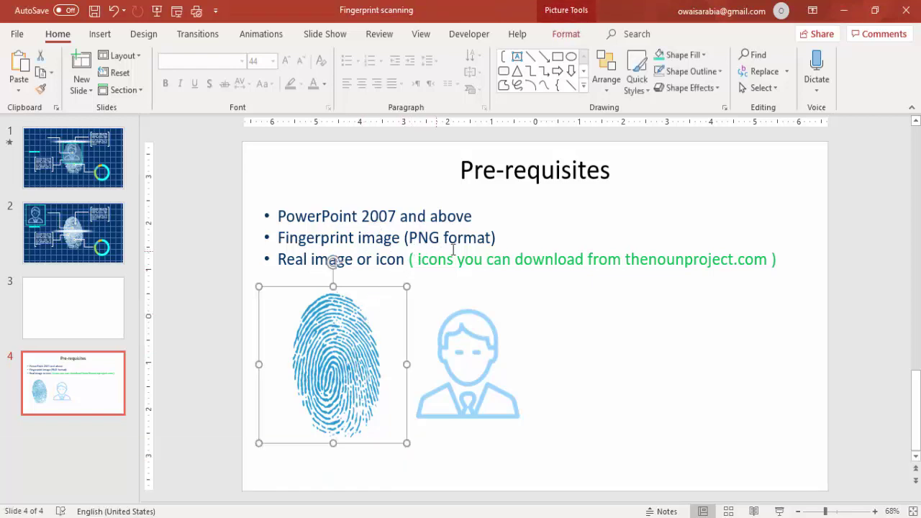
{"action": "left_click", "coordinate": [565, 351]}
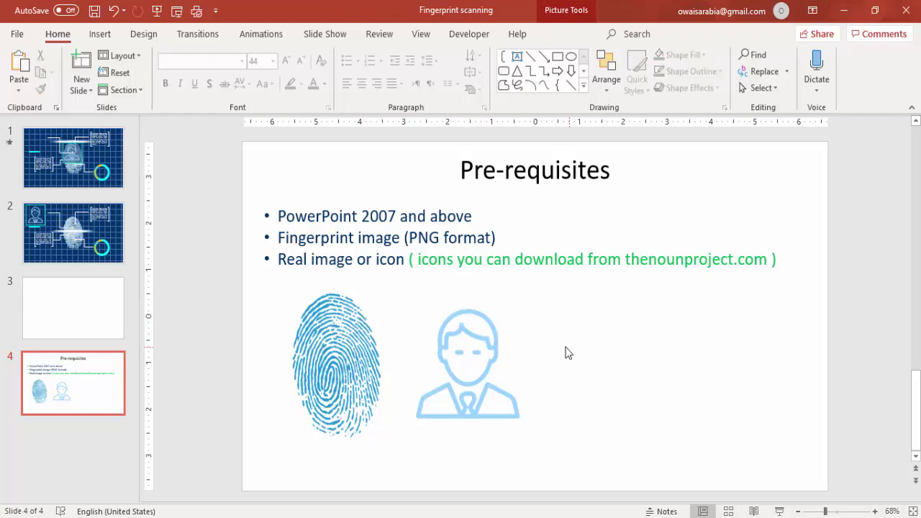
{"action": "left_click", "coordinate": [473, 349]}
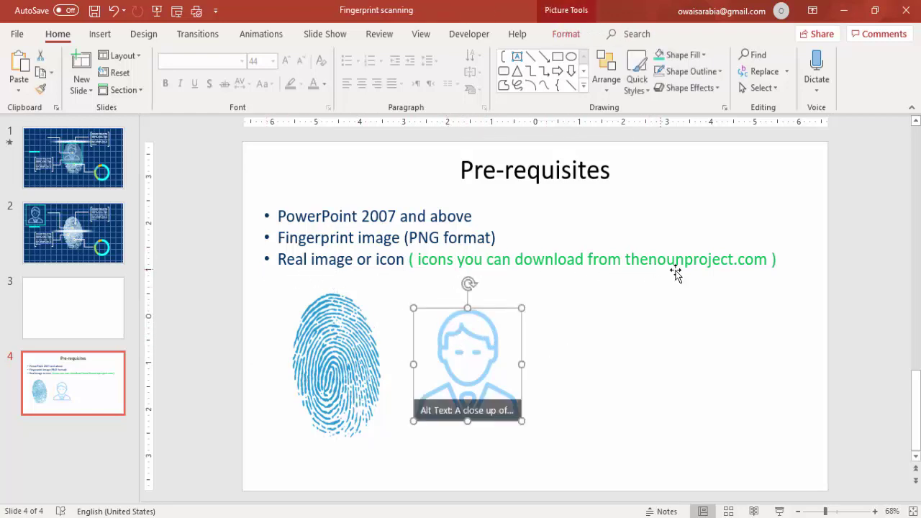
{"action": "left_click", "coordinate": [677, 370]}
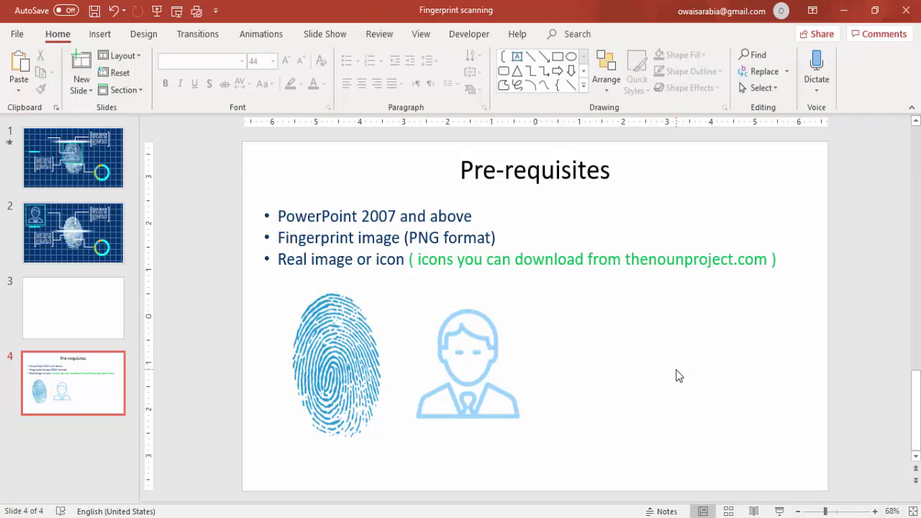
{"action": "key", "text": "Page_Up"}
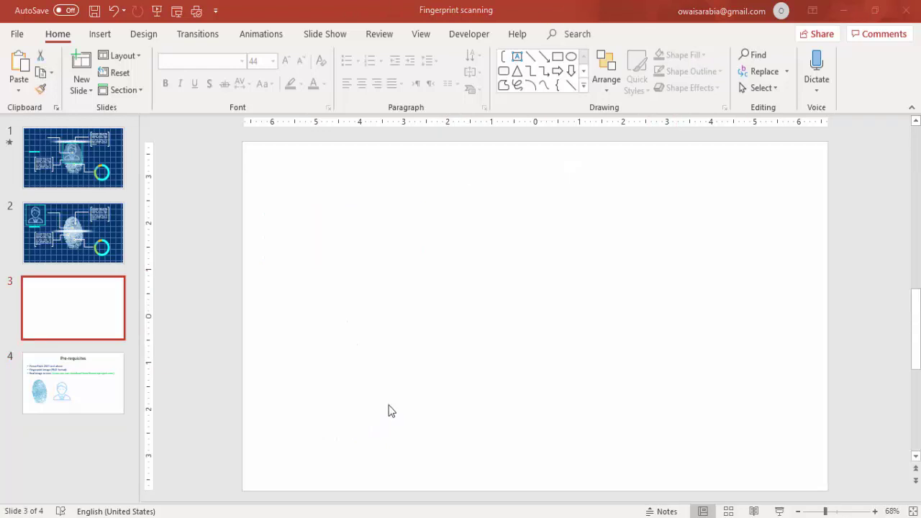
Step: Draw a rectangle covering the whole slide and remove its outline
{"action": "left_click", "coordinate": [100, 34]}
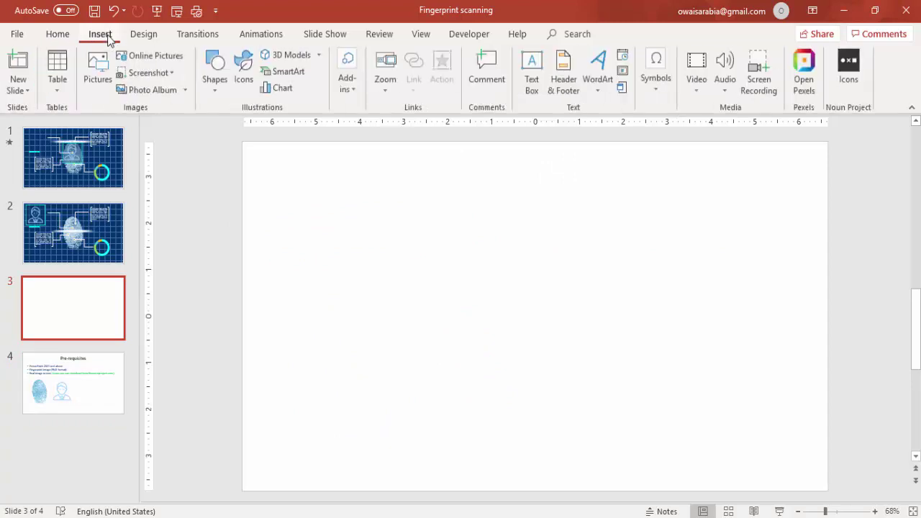
{"action": "left_click", "coordinate": [220, 87]}
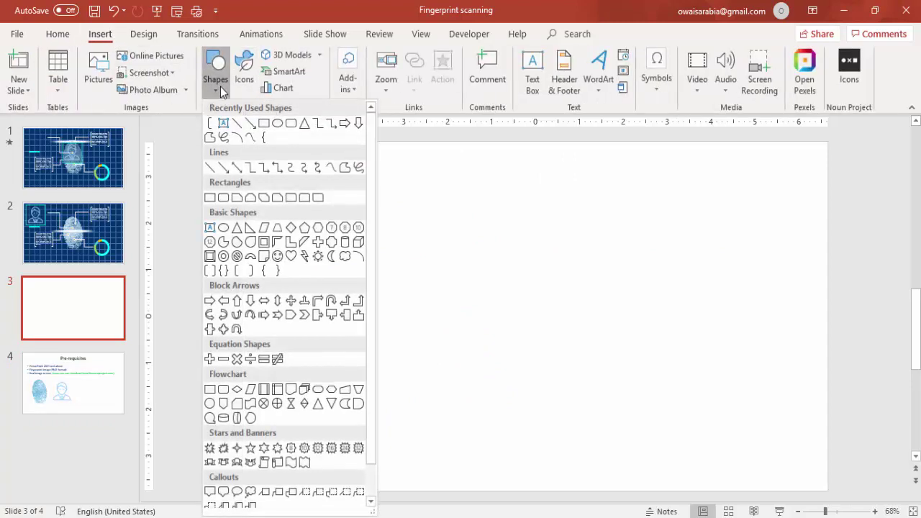
{"action": "left_click", "coordinate": [209, 198]}
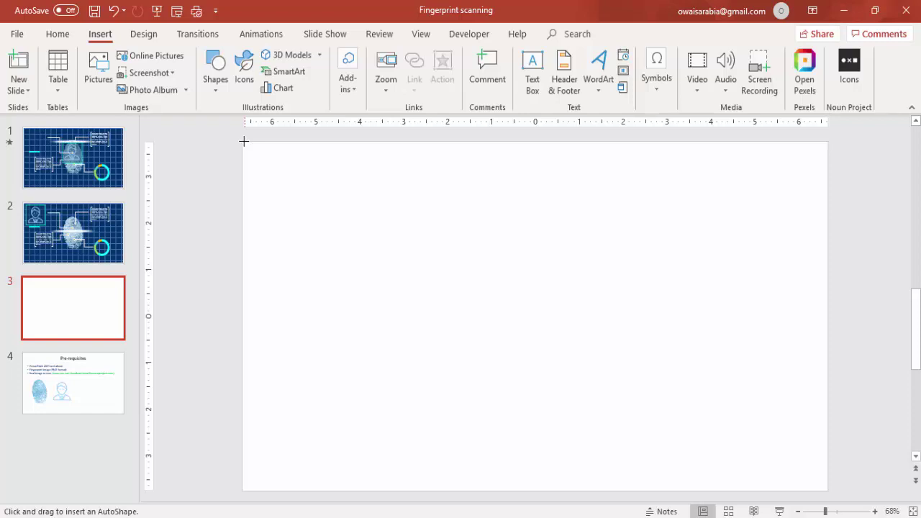
{"action": "left_click_drag", "start_coordinate": [243, 142], "coordinate": [827, 491]}
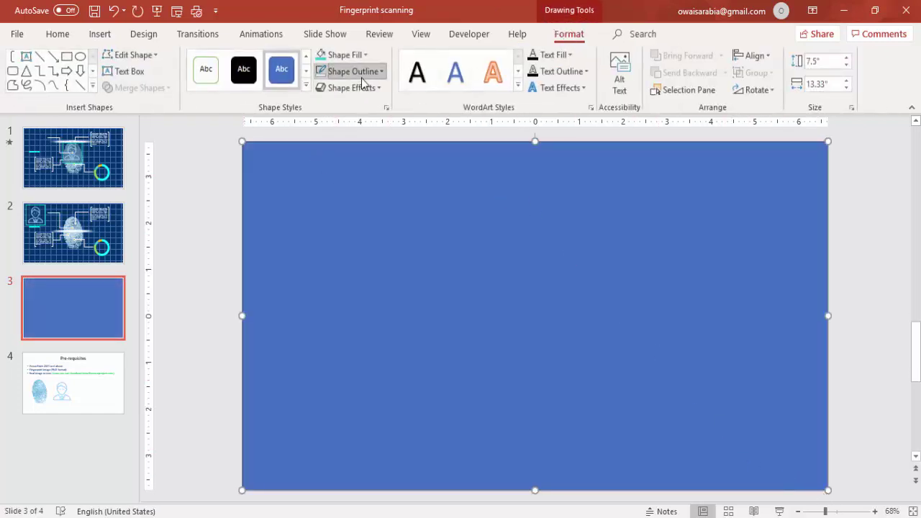
{"action": "left_click", "coordinate": [363, 77]}
{"action": "left_click", "coordinate": [371, 221]}
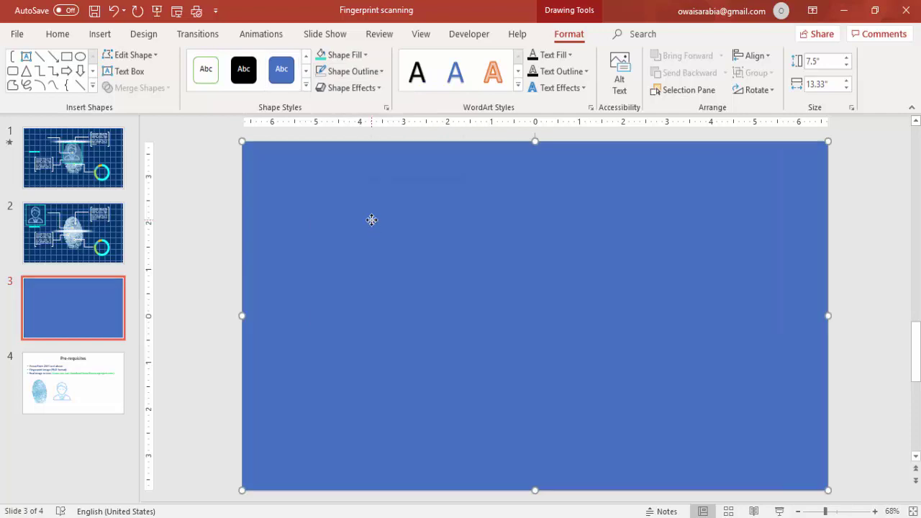
Step: Give the rectangle a Large grid pattern fill with a dark navy background
{"action": "right_click", "coordinate": [371, 220]}
{"action": "left_click", "coordinate": [442, 491]}
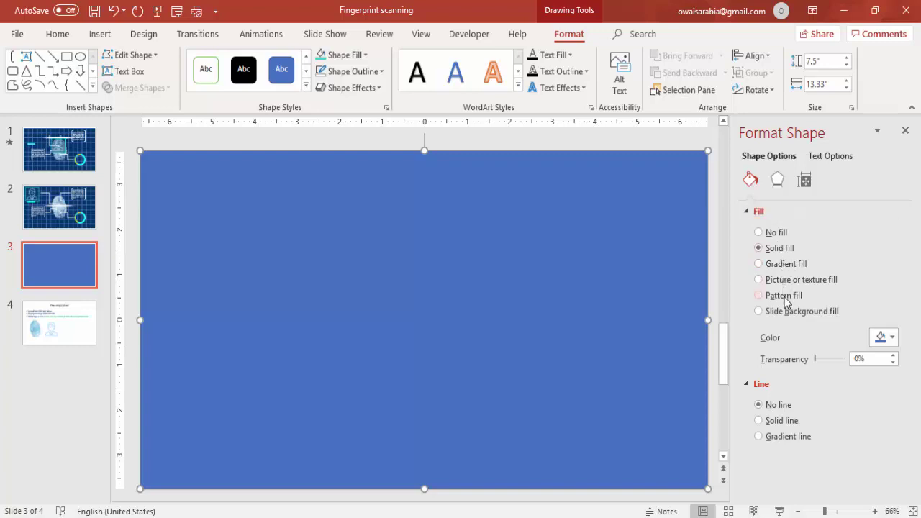
{"action": "left_click", "coordinate": [787, 297]}
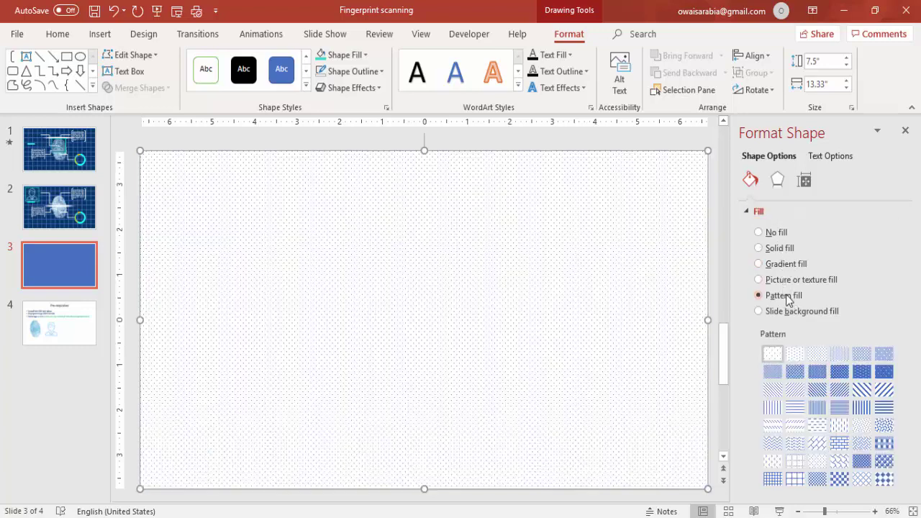
{"action": "left_click_drag", "start_coordinate": [909, 396], "coordinate": [896, 448]}
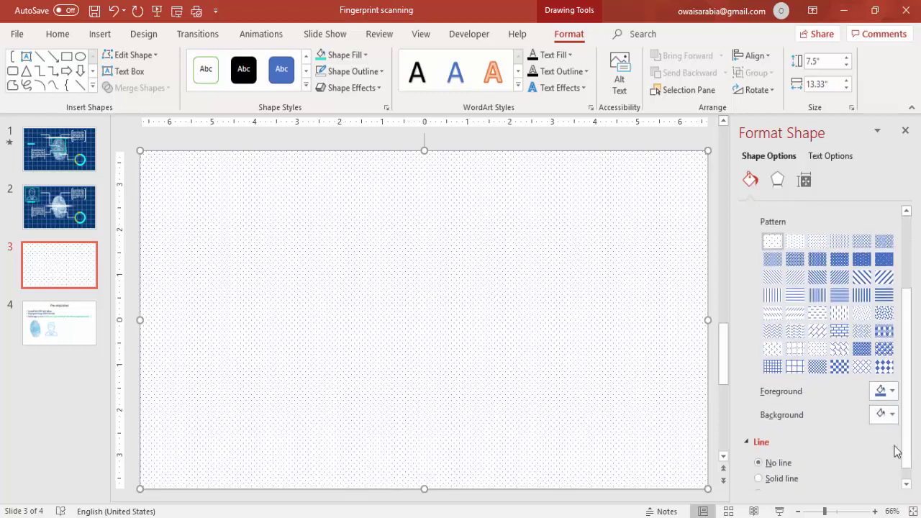
{"action": "left_click", "coordinate": [794, 368]}
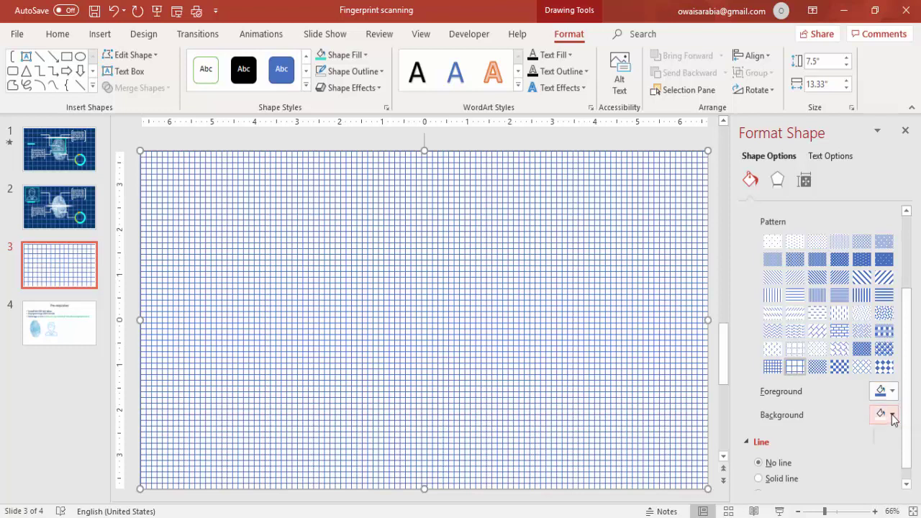
{"action": "left_click", "coordinate": [892, 415]}
{"action": "left_click", "coordinate": [810, 367]}
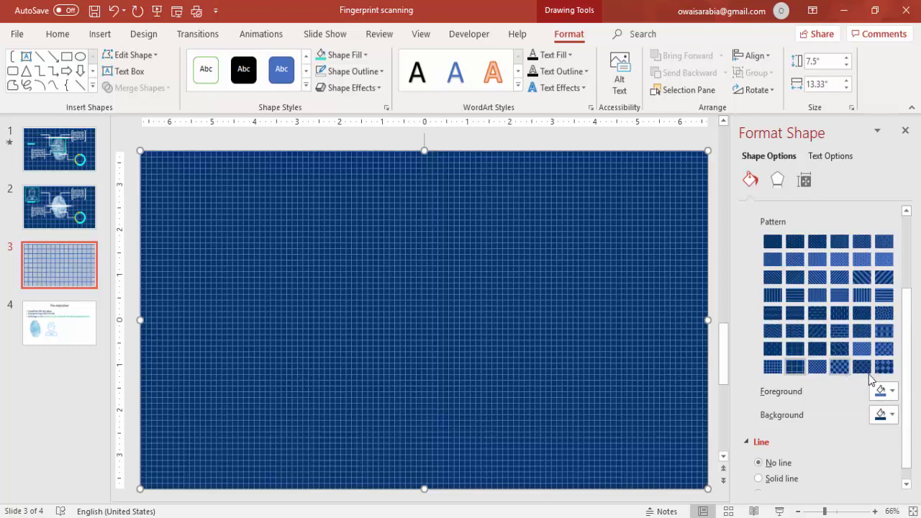
{"action": "left_click", "coordinate": [884, 391]}
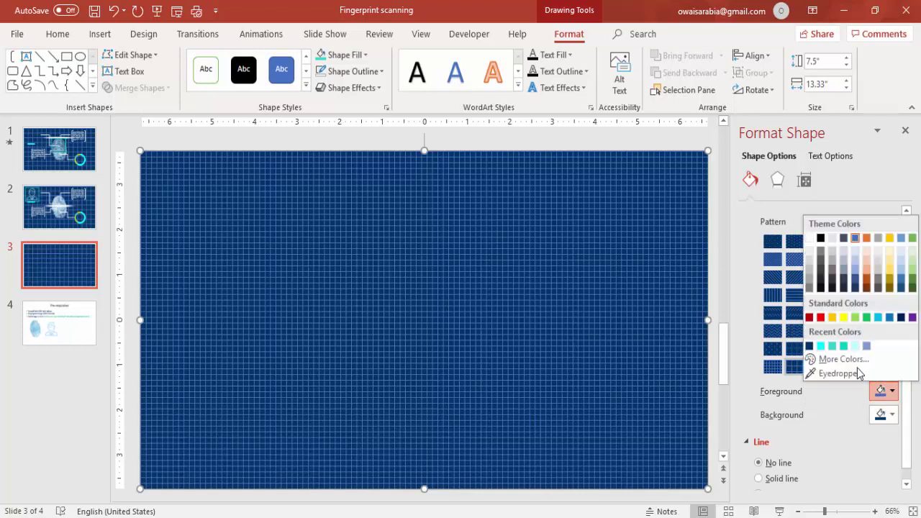
{"action": "left_click", "coordinate": [591, 148]}
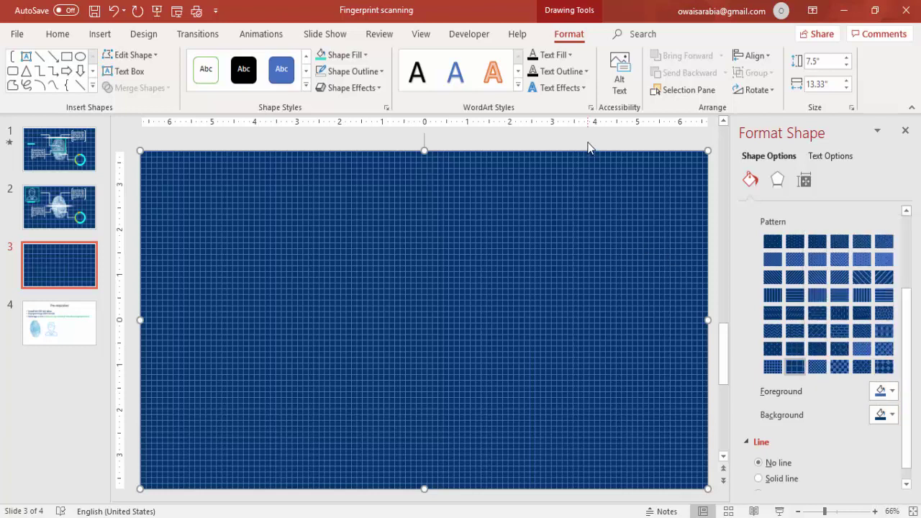
{"action": "left_click", "coordinate": [591, 148]}
{"action": "left_click", "coordinate": [82, 323]}
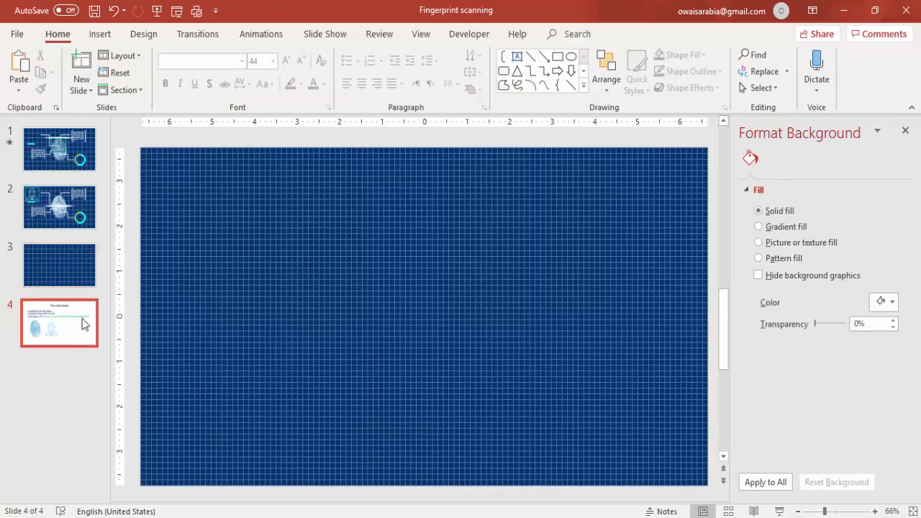
Step: Copy the fingerprint picture from the Pre-requisites slide and paste it onto the grid slide
{"action": "left_click", "coordinate": [234, 329]}
{"action": "right_click", "coordinate": [234, 329]}
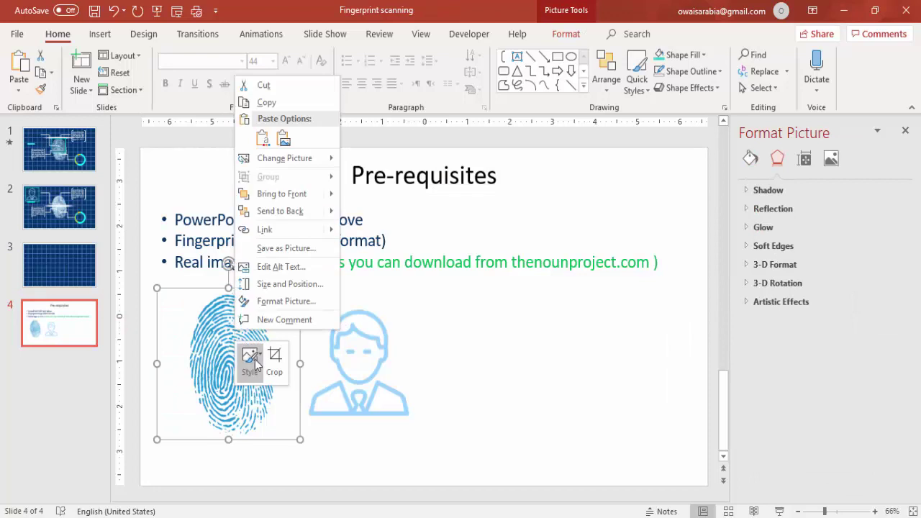
{"action": "left_click", "coordinate": [264, 102]}
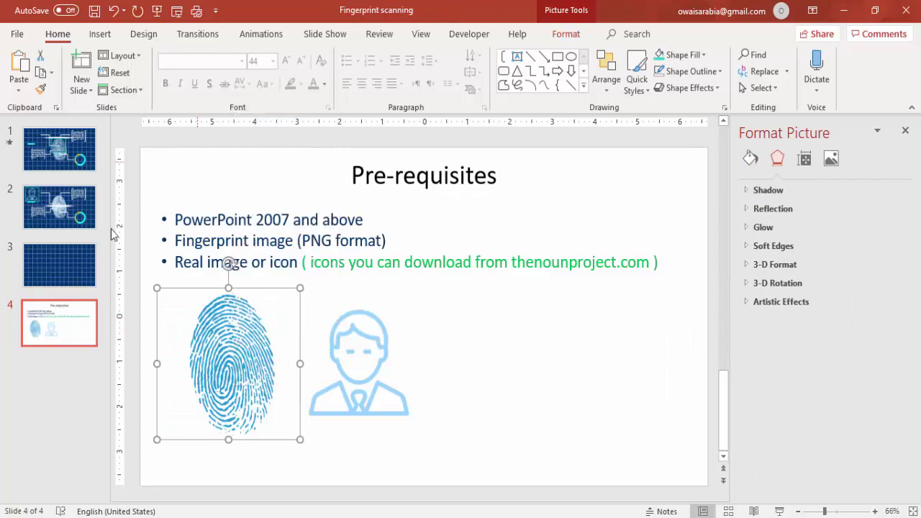
{"action": "left_click", "coordinate": [86, 260]}
{"action": "left_click", "coordinate": [309, 234]}
{"action": "right_click", "coordinate": [318, 229]}
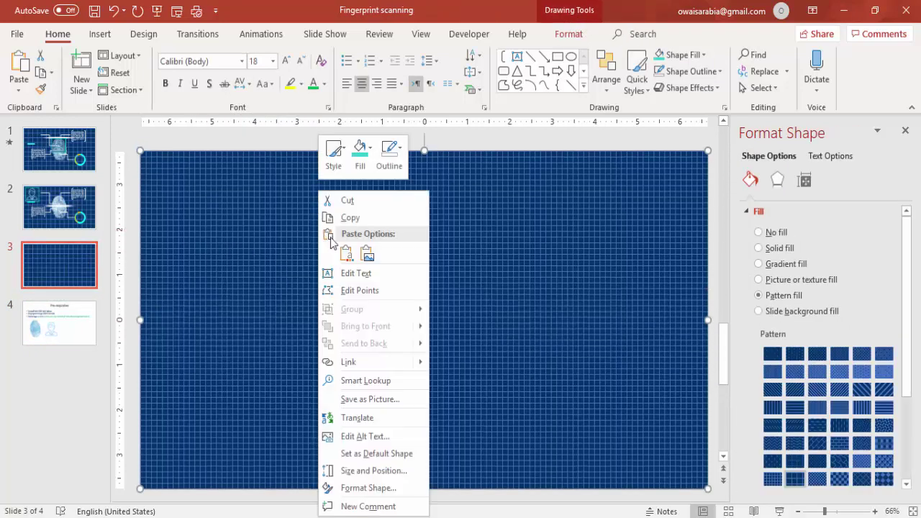
{"action": "left_click", "coordinate": [367, 256]}
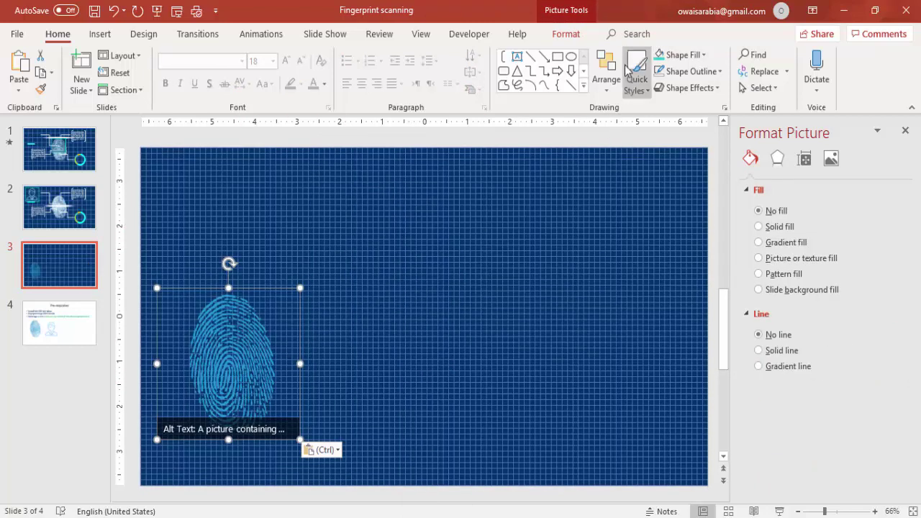
Step: Centre the fingerprint horizontally and vertically on the slide and recolour it Light Gray
{"action": "left_click", "coordinate": [577, 35]}
{"action": "left_click", "coordinate": [779, 55]}
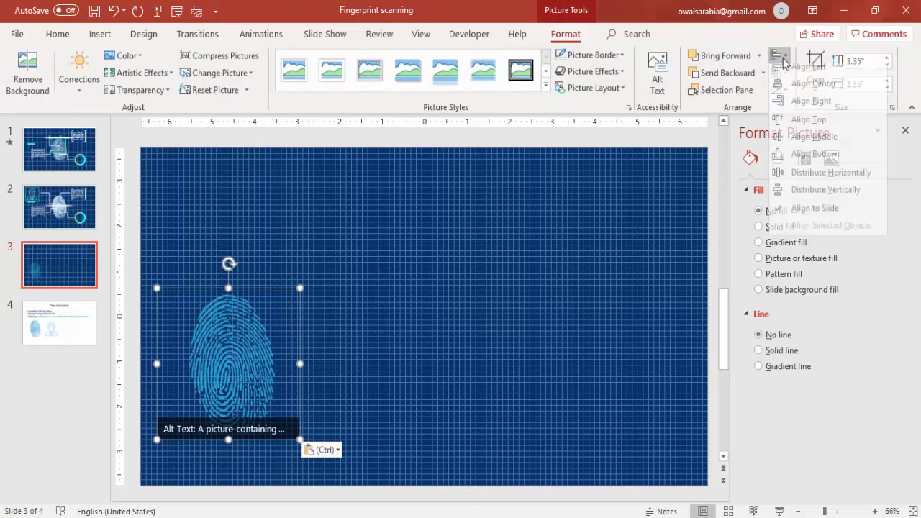
{"action": "left_click", "coordinate": [799, 91]}
{"action": "left_click", "coordinate": [779, 55]}
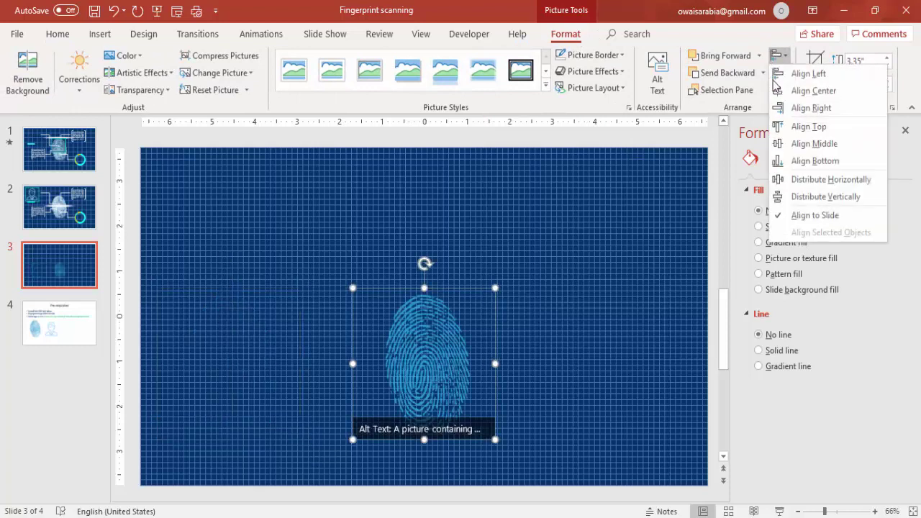
{"action": "left_click", "coordinate": [802, 144]}
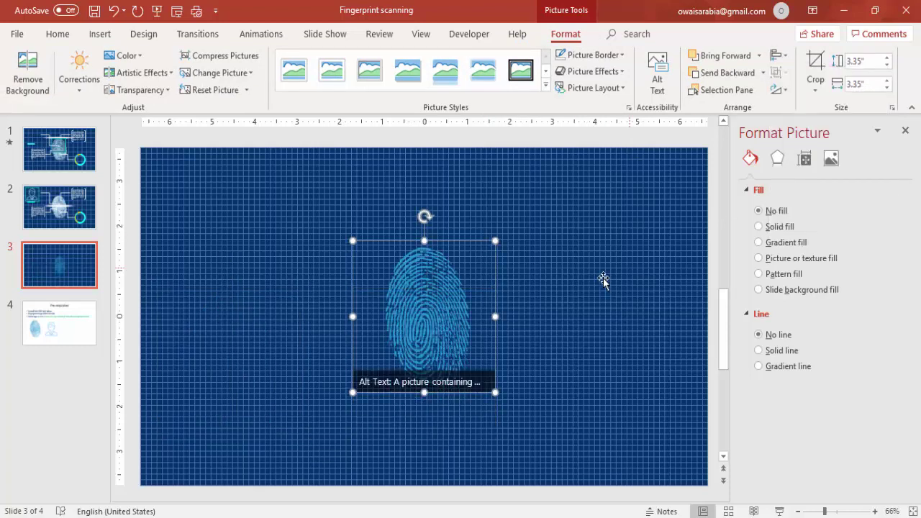
{"action": "left_click", "coordinate": [134, 57]}
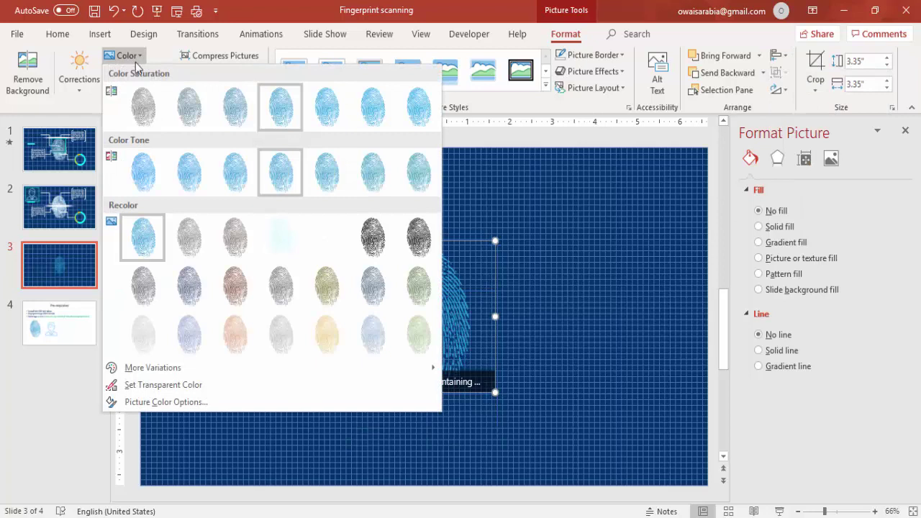
{"action": "left_click", "coordinate": [146, 326]}
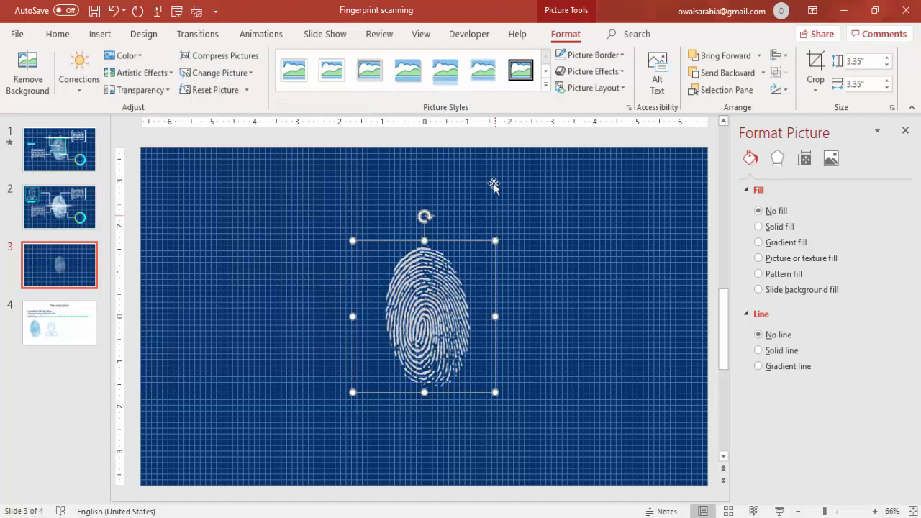
Step: Duplicate the fingerprint with a Ctrl-drag and recolour the copy blue
{"action": "left_click", "coordinate": [454, 148]}
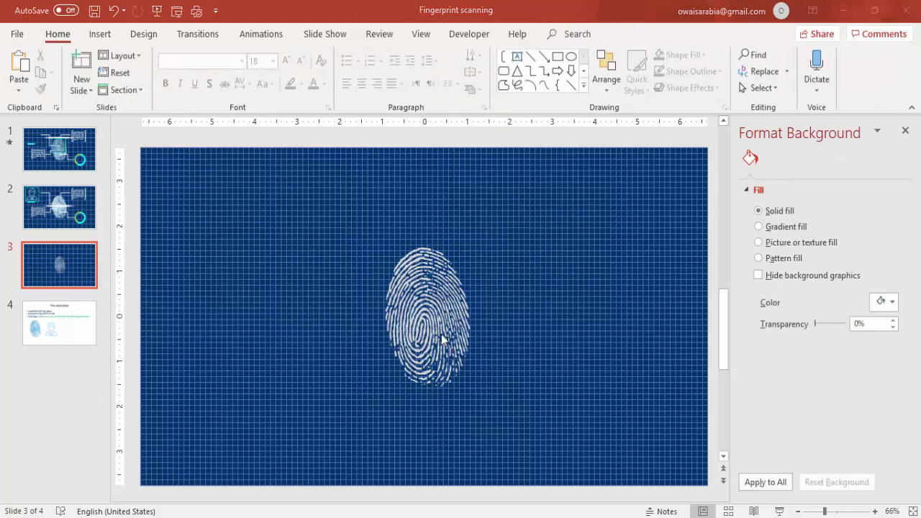
{"action": "left_click", "coordinate": [422, 305]}
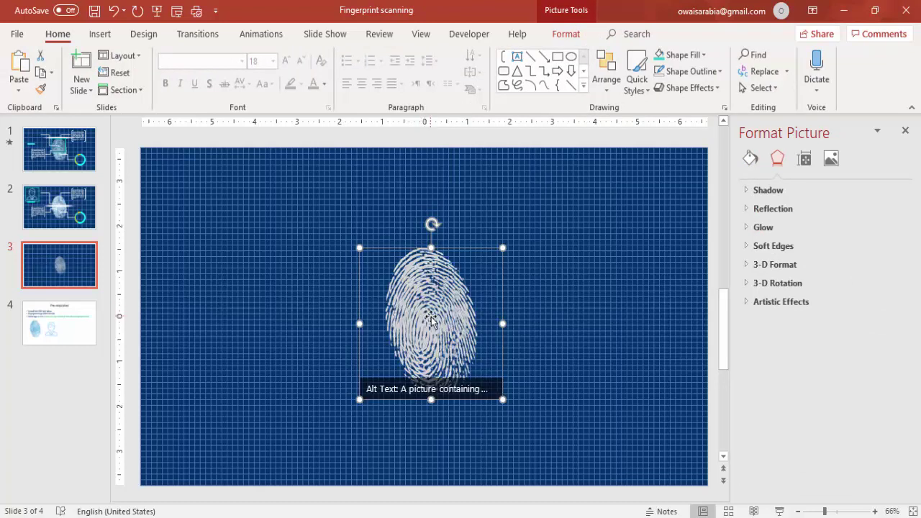
{"action": "left_click_drag", "start_coordinate": [422, 302], "coordinate": [530, 310]}
{"action": "left_click", "coordinate": [563, 34]}
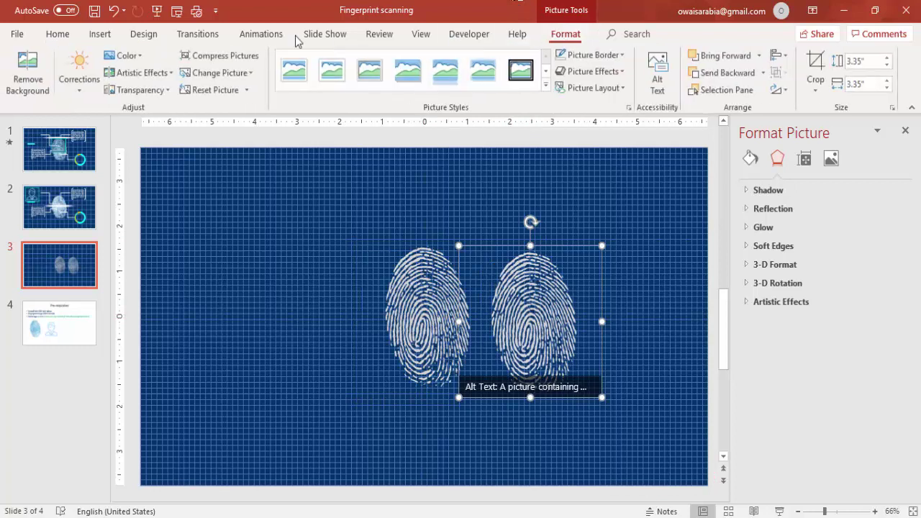
{"action": "left_click", "coordinate": [126, 56]}
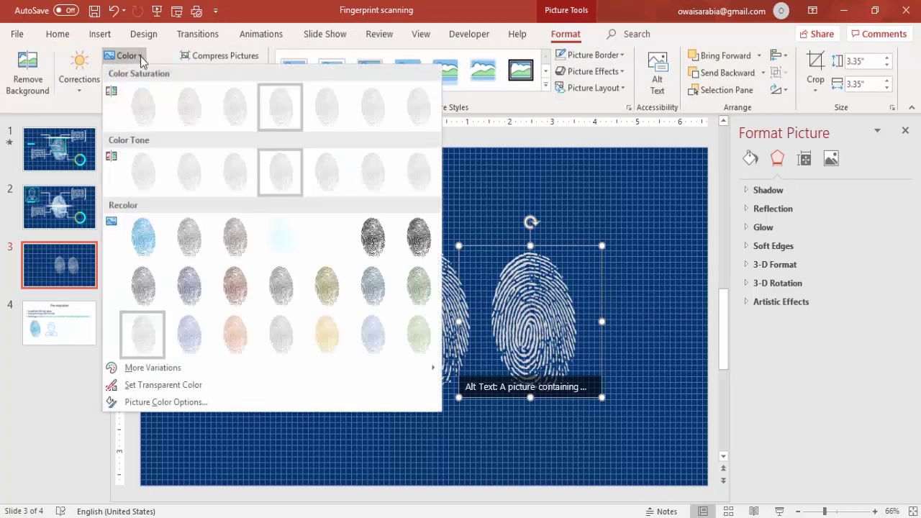
{"action": "left_click", "coordinate": [141, 239]}
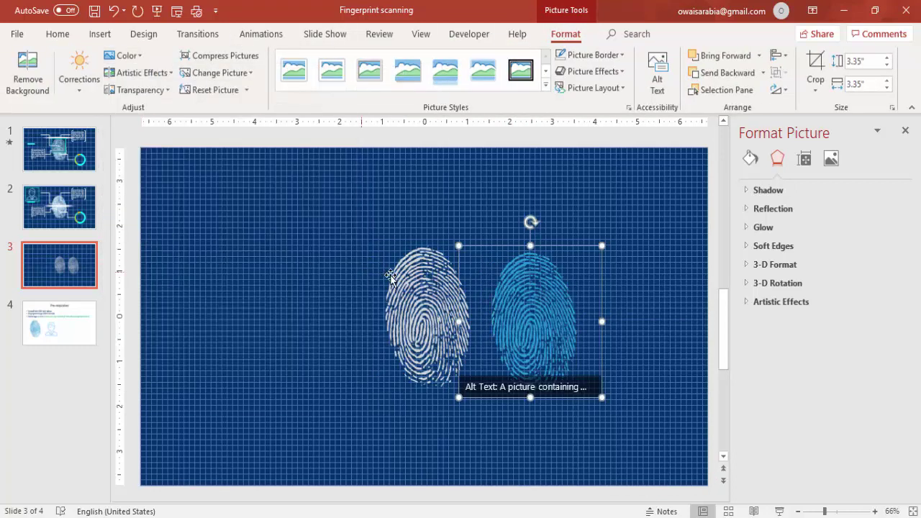
Step: Align the blue fingerprint to the slide's centre and middle, over the original
{"action": "left_click", "coordinate": [777, 56]}
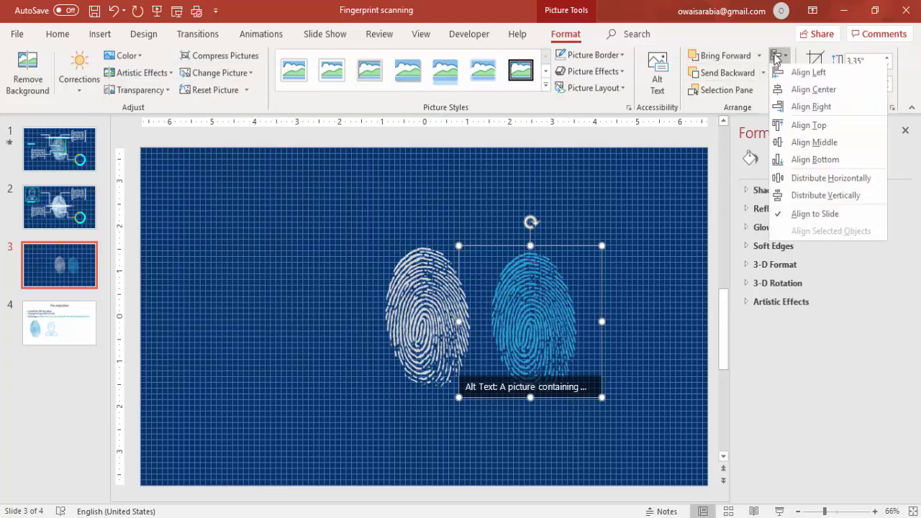
{"action": "left_click", "coordinate": [813, 91]}
{"action": "left_click", "coordinate": [777, 56]}
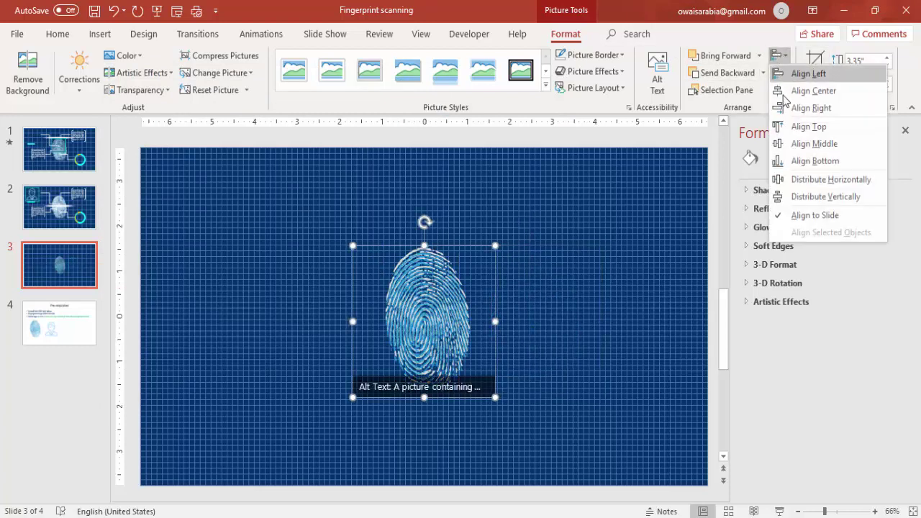
{"action": "left_click", "coordinate": [761, 141]}
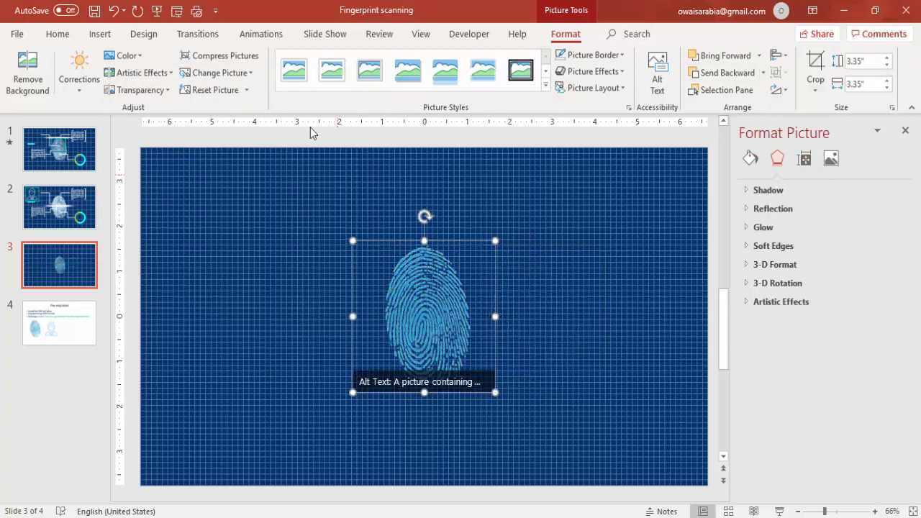
Step: Give the blue fingerprint a Wipe entrance animation running From Top
{"action": "left_click", "coordinate": [261, 35]}
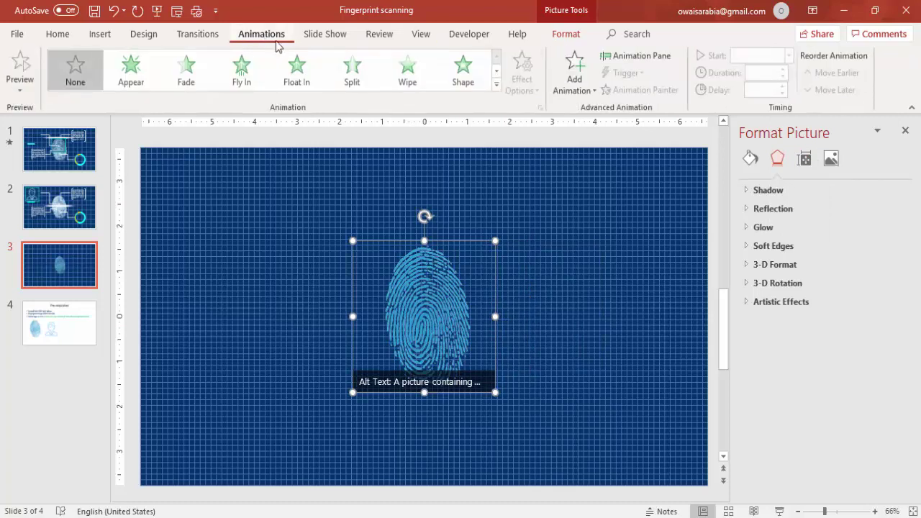
{"action": "left_click", "coordinate": [623, 60]}
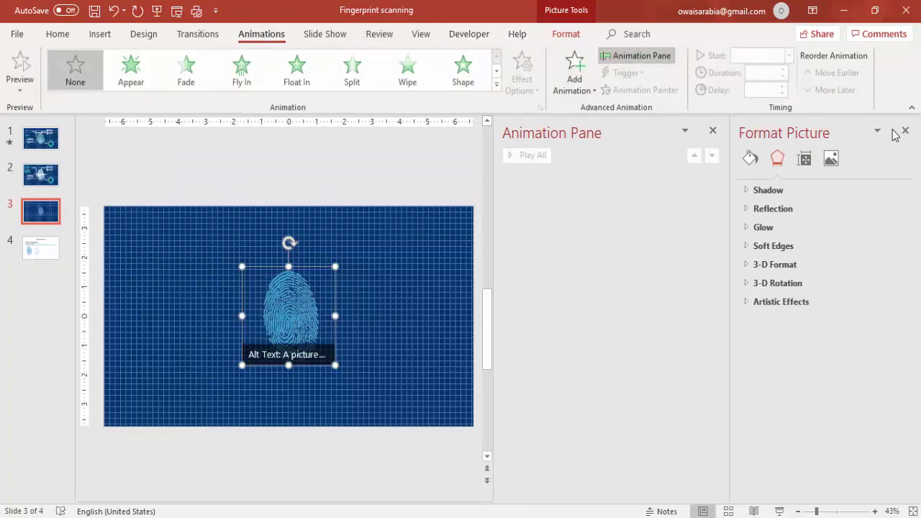
{"action": "left_click", "coordinate": [900, 130]}
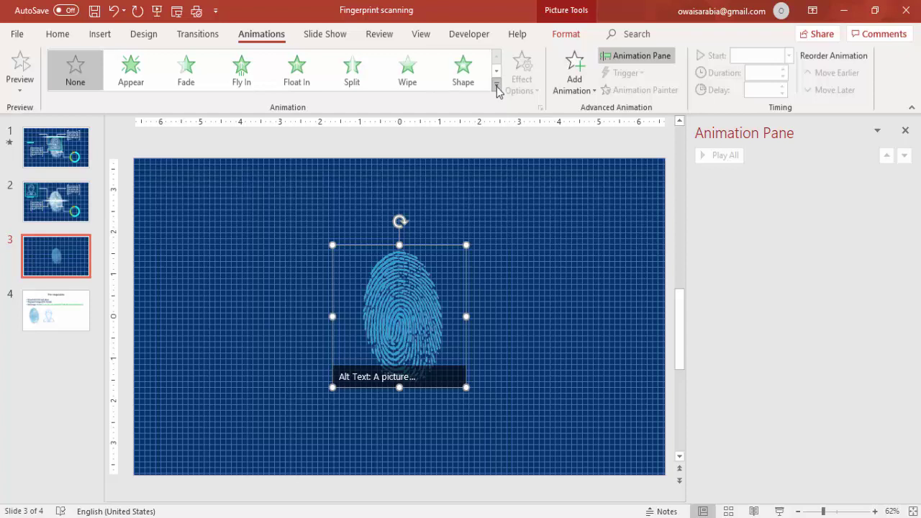
{"action": "left_click", "coordinate": [417, 75]}
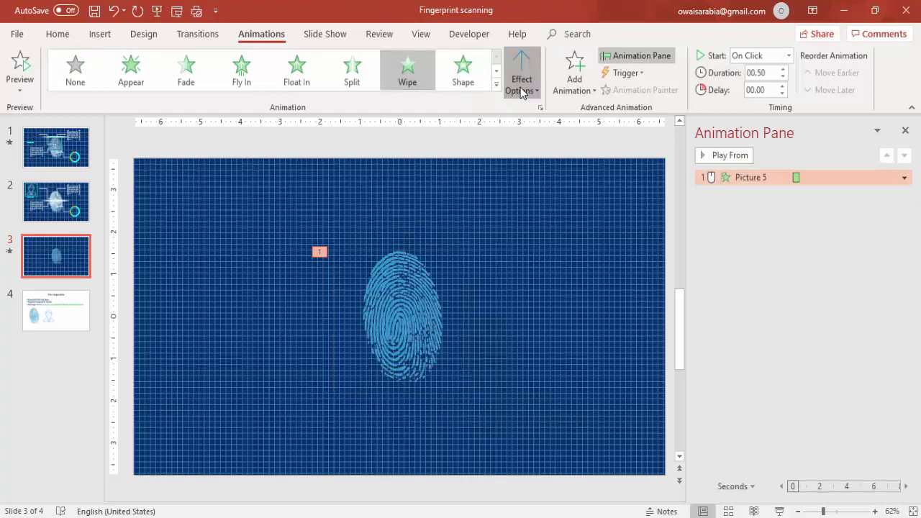
{"action": "left_click", "coordinate": [521, 89]}
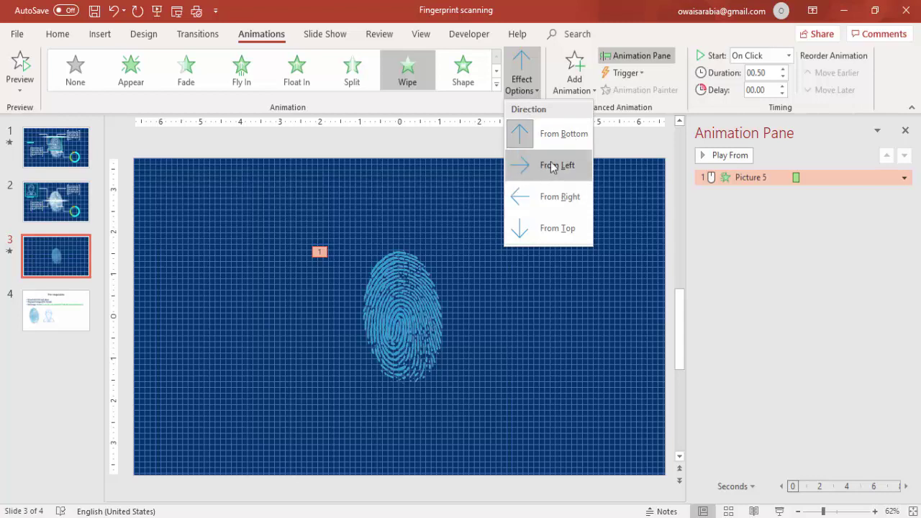
{"action": "left_click", "coordinate": [553, 236]}
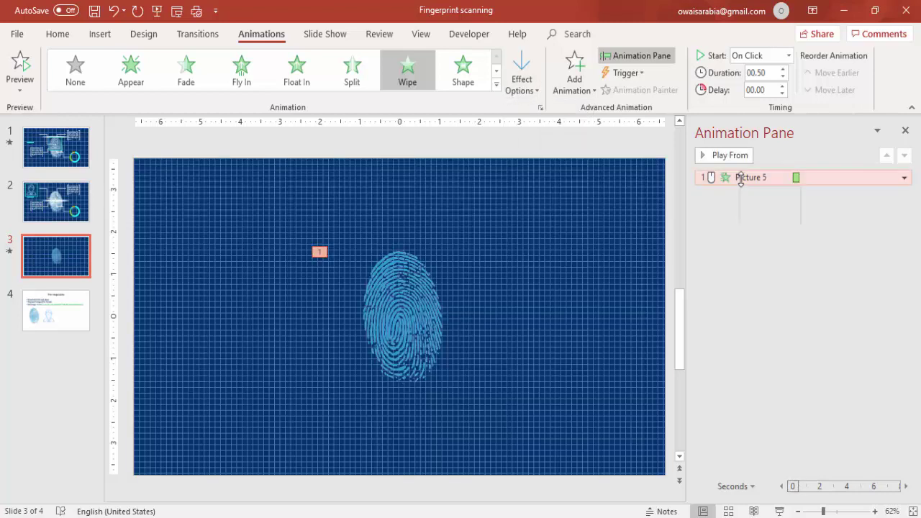
Step: Set the Wipe animation's duration to 2 seconds
{"action": "double_click", "coordinate": [741, 178]}
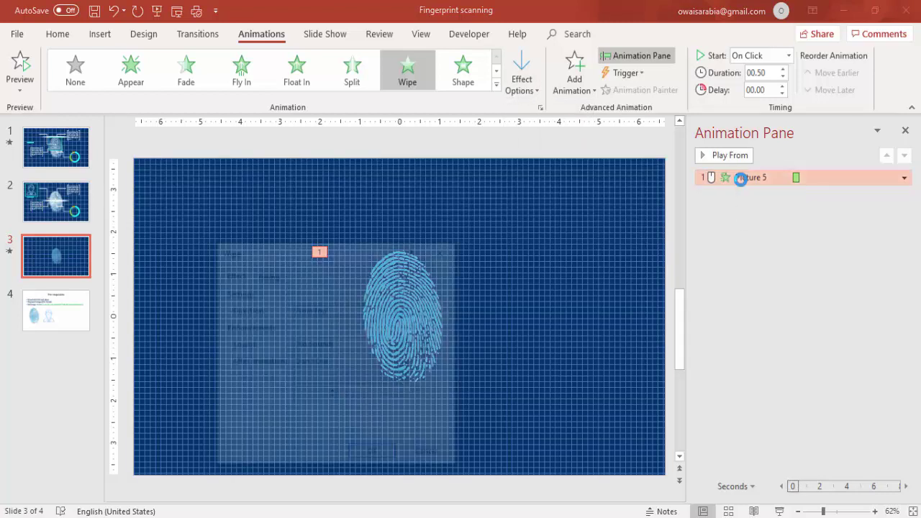
{"action": "left_click", "coordinate": [266, 275]}
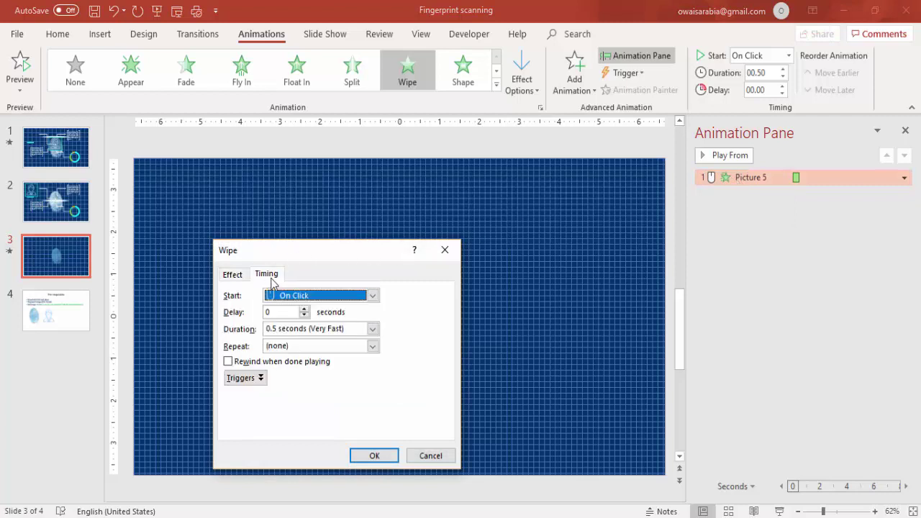
{"action": "left_click", "coordinate": [372, 329]}
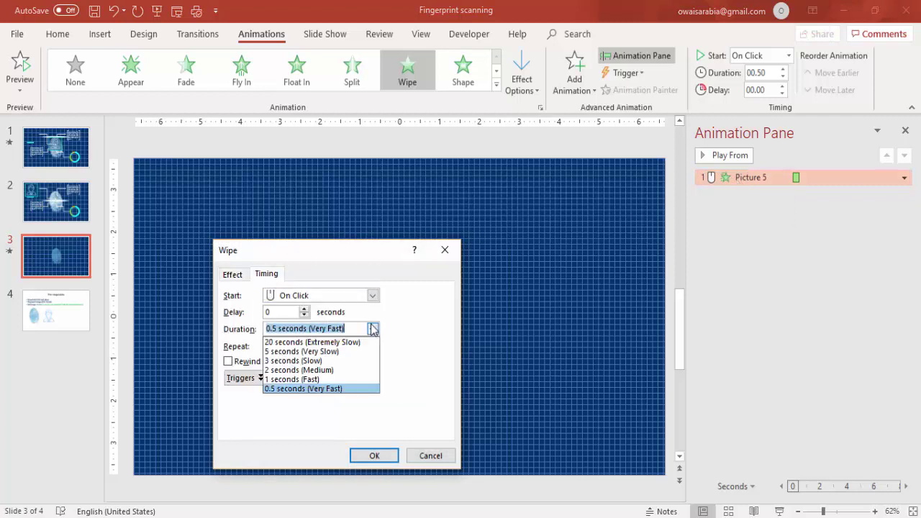
{"action": "left_click", "coordinate": [332, 371]}
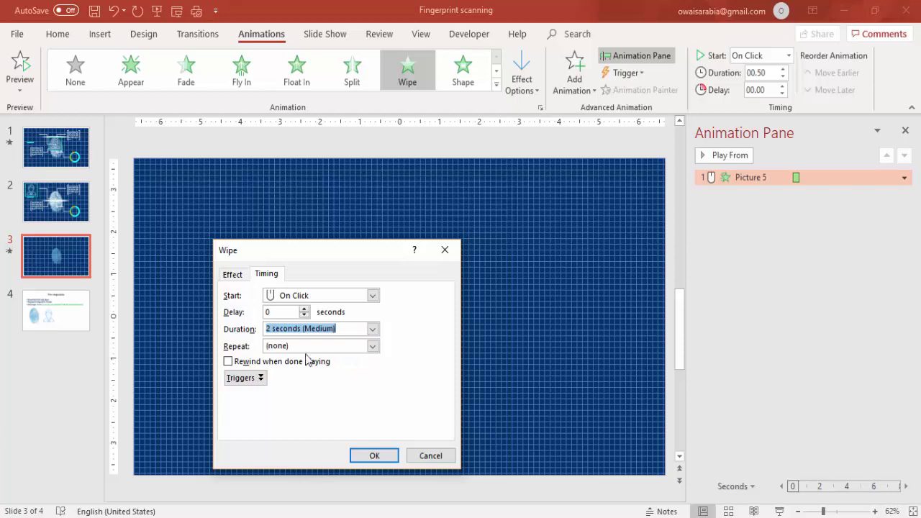
{"action": "left_click", "coordinate": [370, 459]}
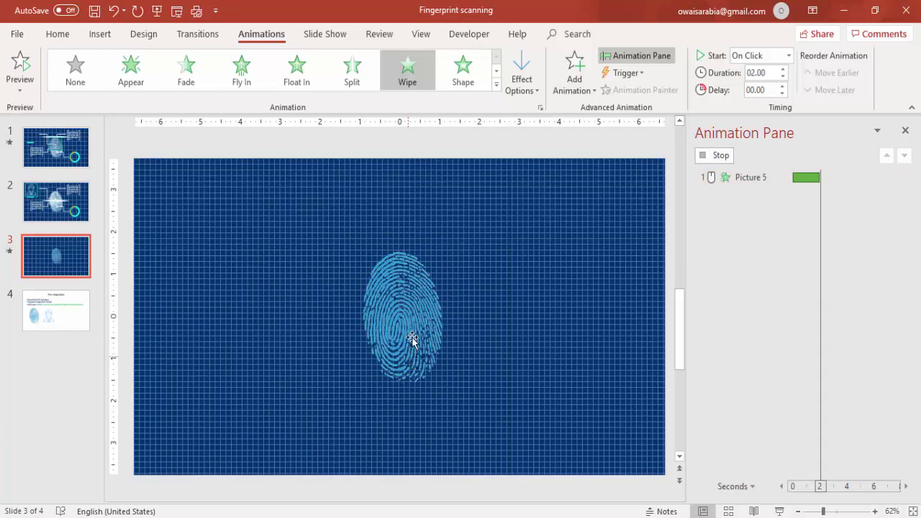
{"action": "left_click", "coordinate": [421, 148]}
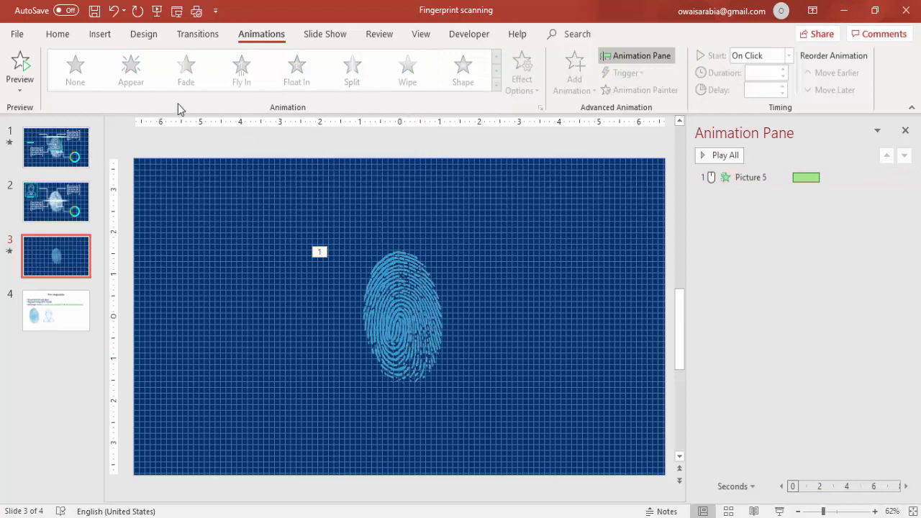
Step: Draw a thin 0.43" by 5.25" oval above the fingerprint and open its Format Shape settings
{"action": "left_click", "coordinate": [104, 36]}
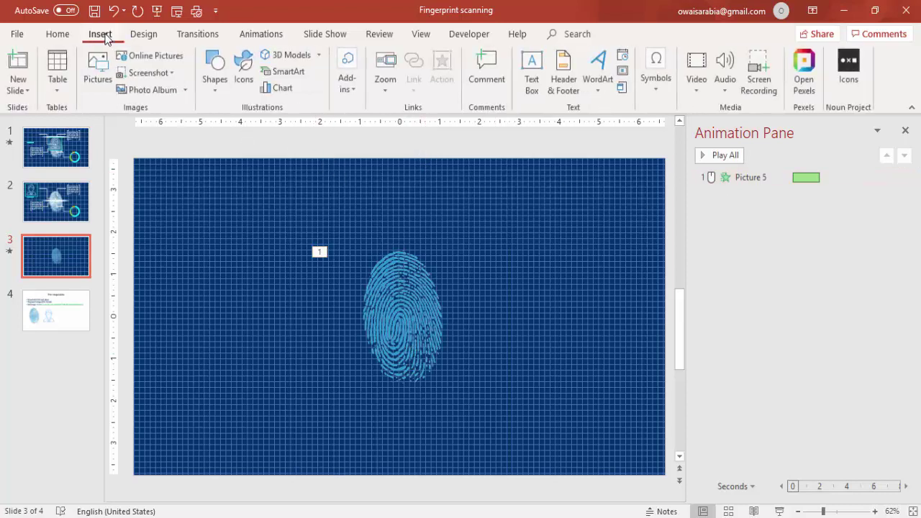
{"action": "left_click", "coordinate": [222, 91]}
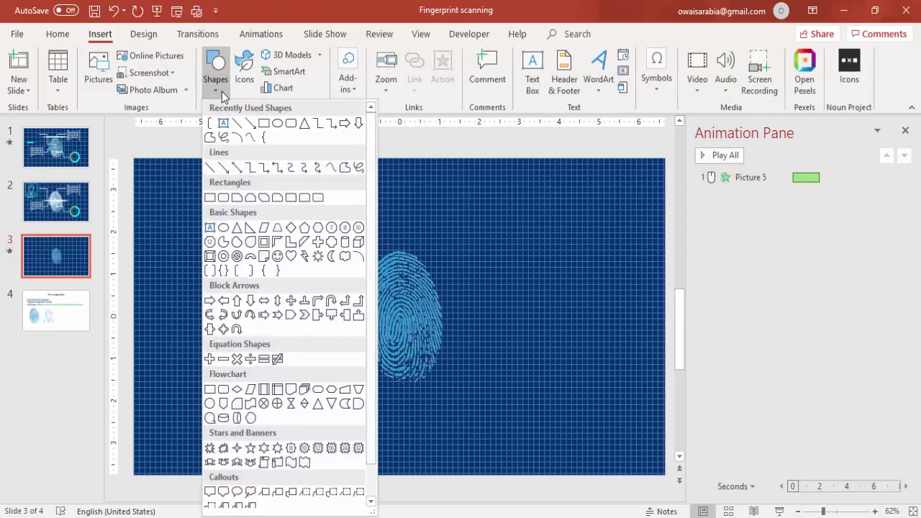
{"action": "left_click", "coordinate": [224, 228]}
{"action": "left_click_drag", "start_coordinate": [312, 226], "coordinate": [513, 243]}
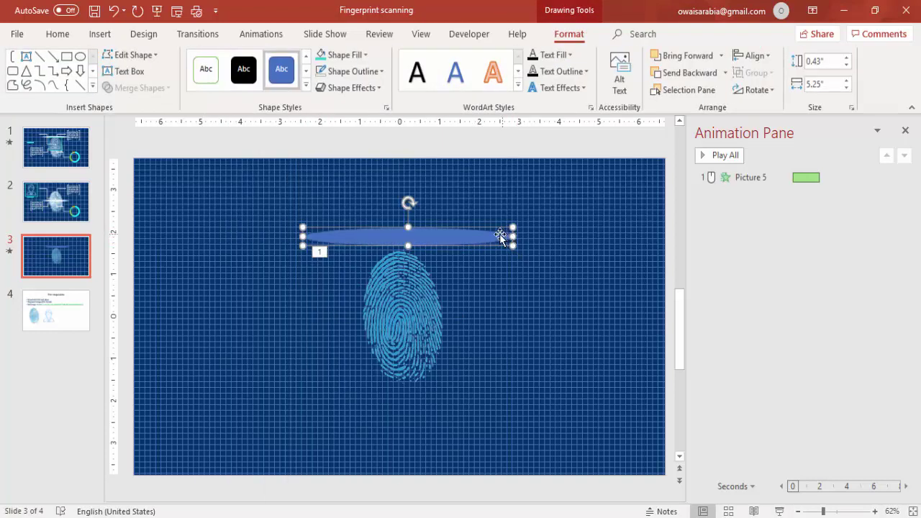
{"action": "right_click", "coordinate": [474, 239]}
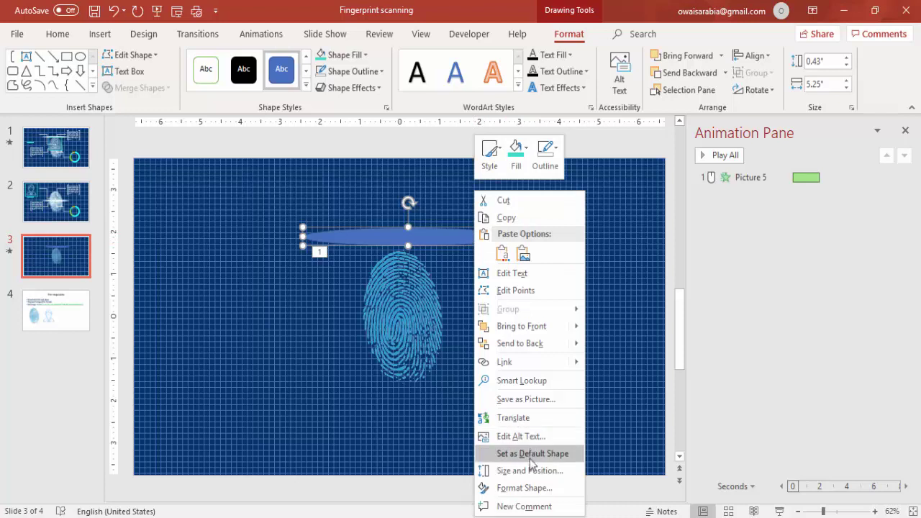
{"action": "left_click", "coordinate": [533, 491]}
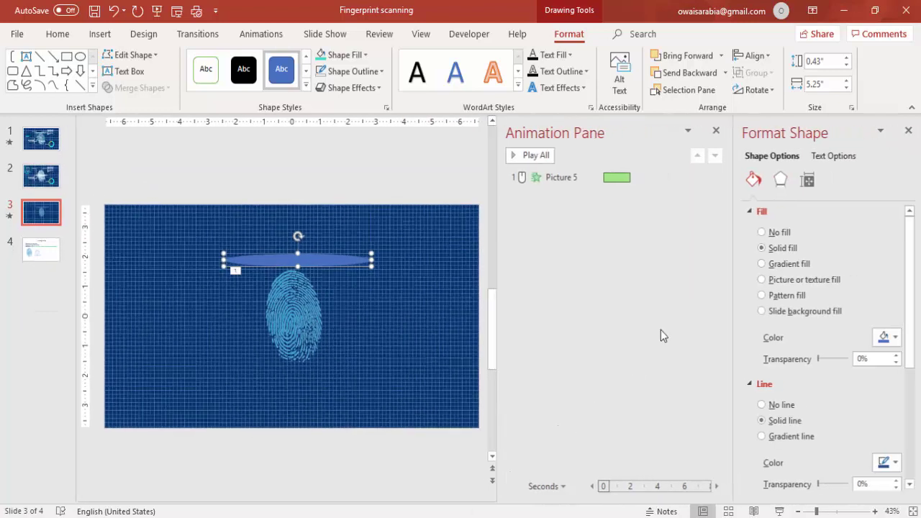
Step: Give the oval a gradient fill, delete the teal stop and make both remaining stops white
{"action": "left_click", "coordinate": [785, 264]}
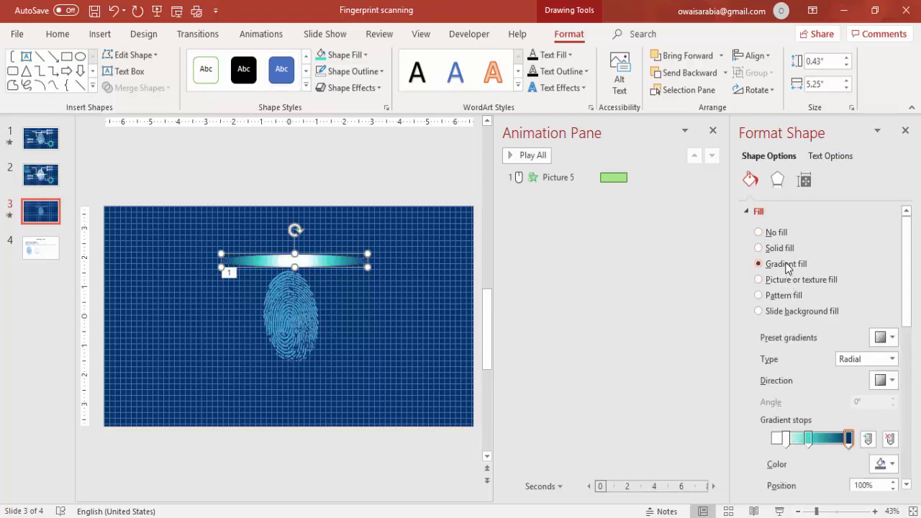
{"action": "left_click", "coordinate": [810, 443]}
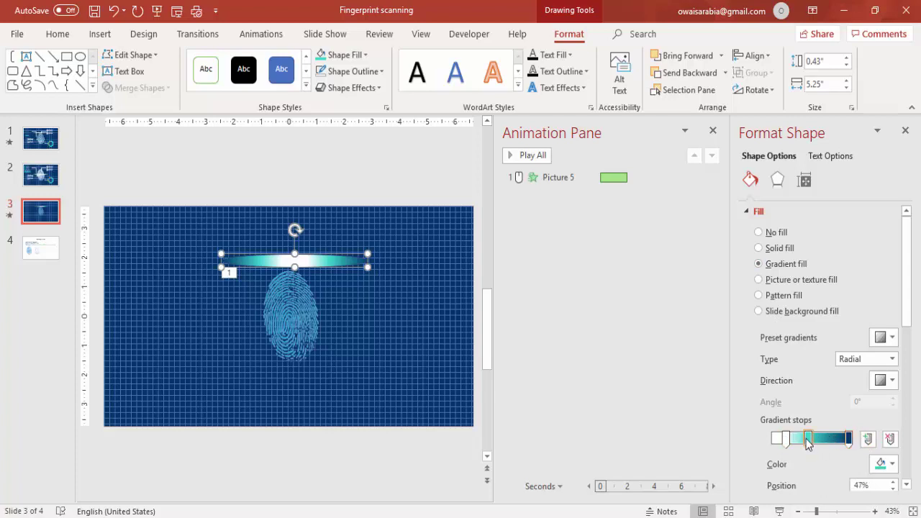
{"action": "left_click", "coordinate": [891, 439]}
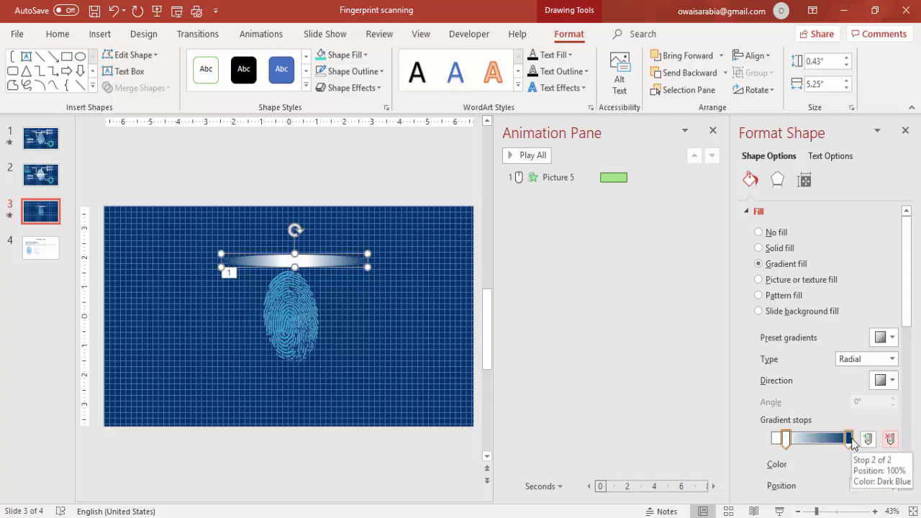
{"action": "left_click", "coordinate": [848, 438]}
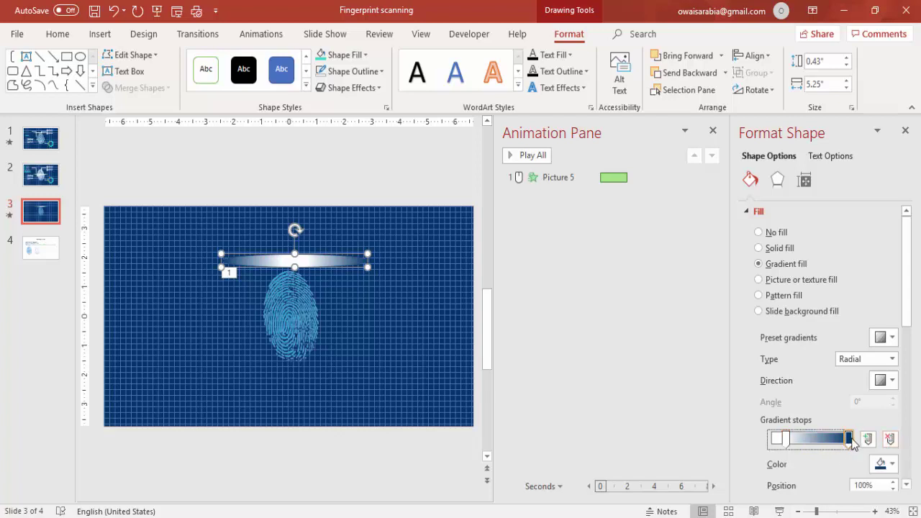
{"action": "scroll", "coordinate": [909, 323], "scroll_direction": "down", "scroll_amount": 2}
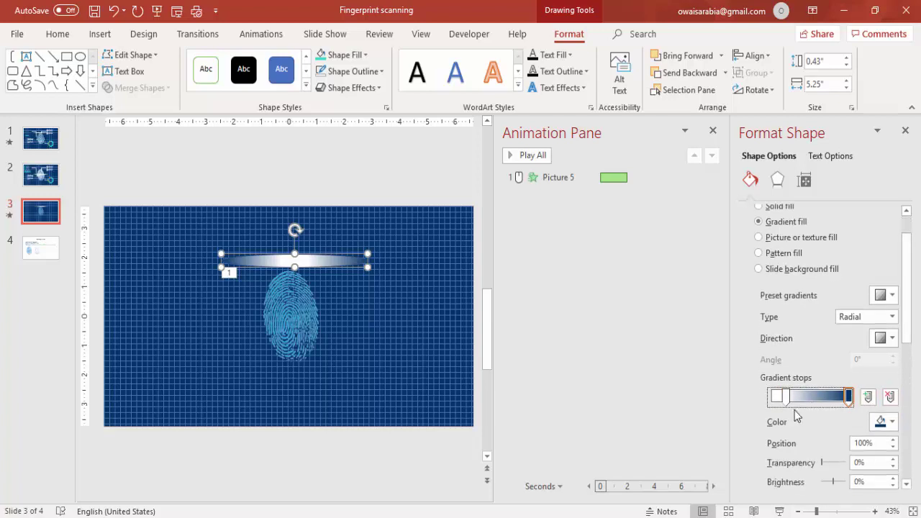
{"action": "left_click", "coordinate": [786, 397]}
{"action": "left_click", "coordinate": [882, 422]}
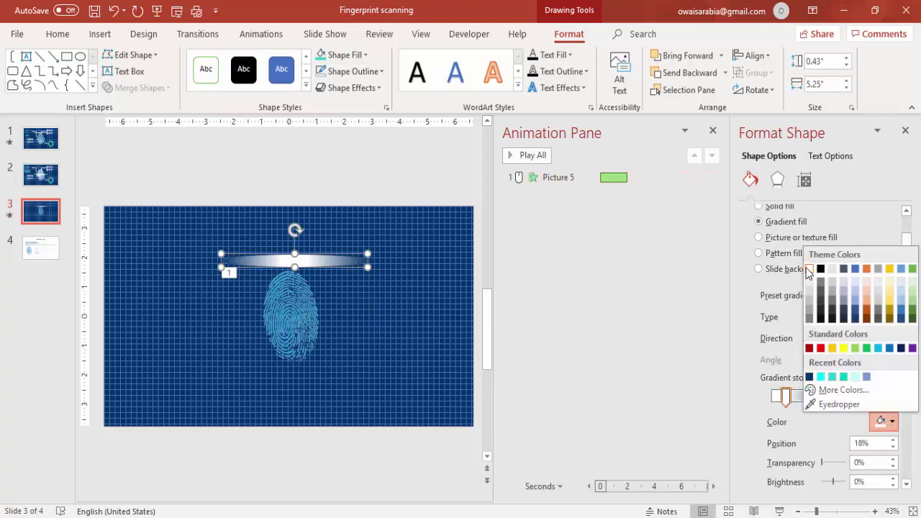
{"action": "left_click", "coordinate": [809, 269]}
{"action": "left_click", "coordinate": [849, 395]}
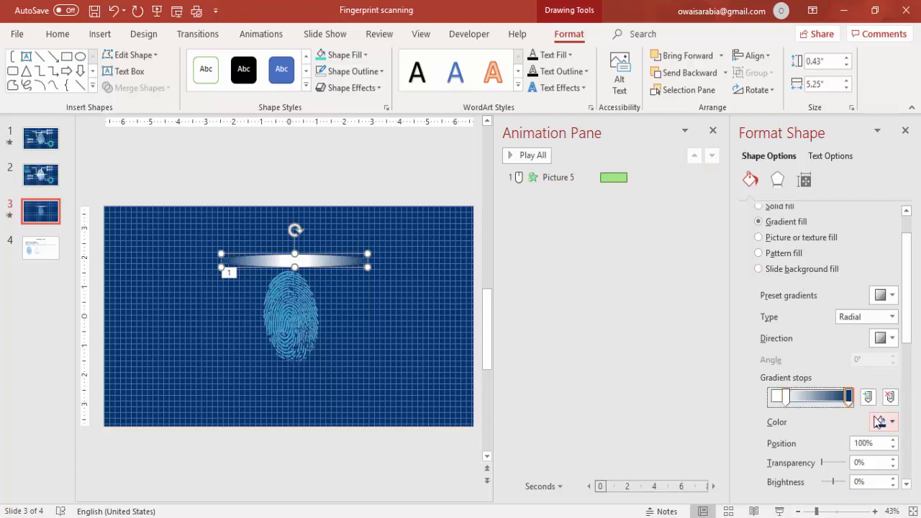
{"action": "left_click", "coordinate": [882, 422]}
{"action": "left_click", "coordinate": [809, 271]}
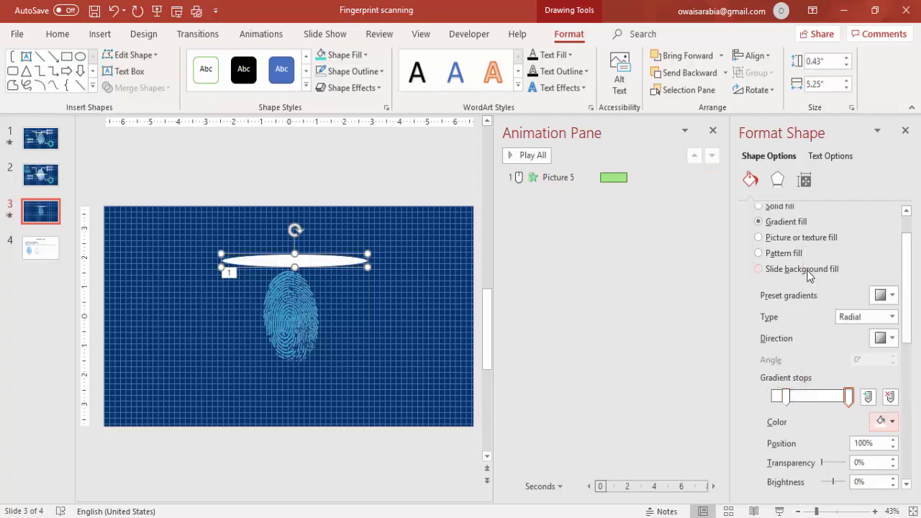
Step: Set the outer stop to 100% transparency and the inner stop to 100% brightness, and widen the oval to 6.6"
{"action": "scroll", "coordinate": [911, 323], "scroll_direction": "down", "scroll_amount": 3}
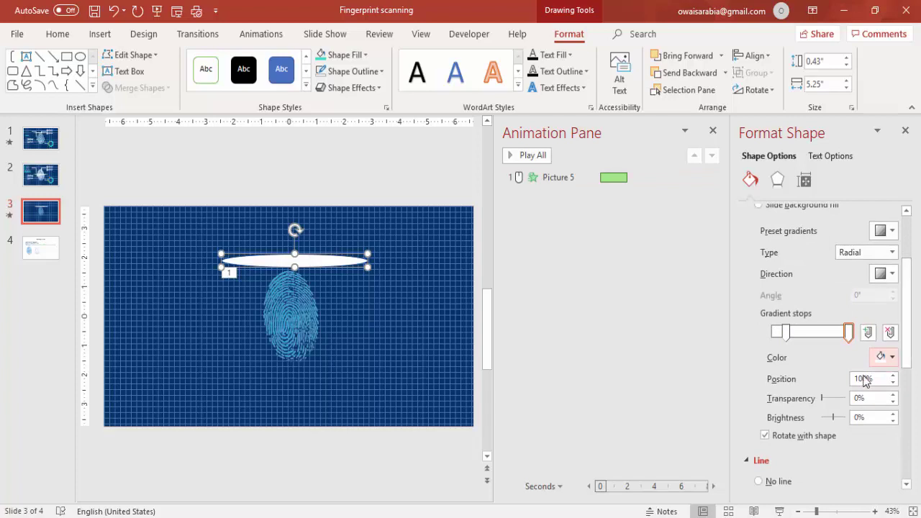
{"action": "left_click_drag", "start_coordinate": [825, 398], "coordinate": [846, 401]}
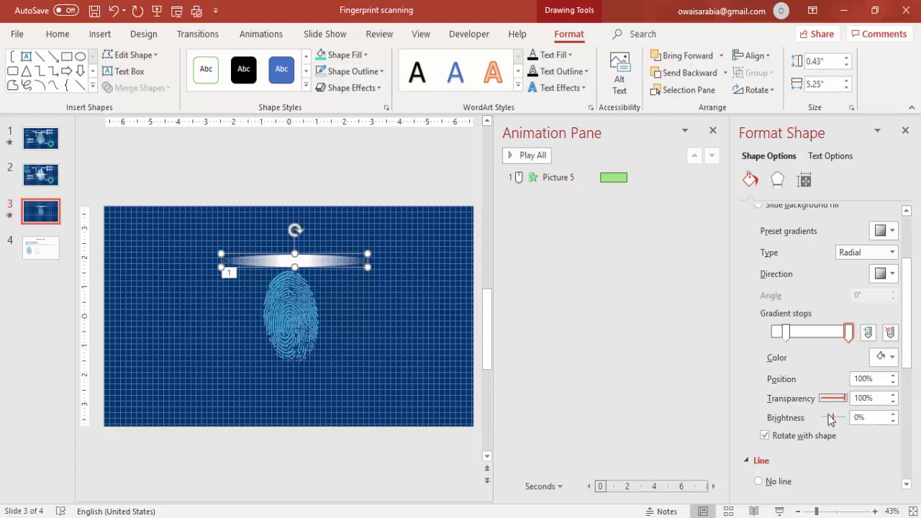
{"action": "left_click", "coordinate": [787, 329]}
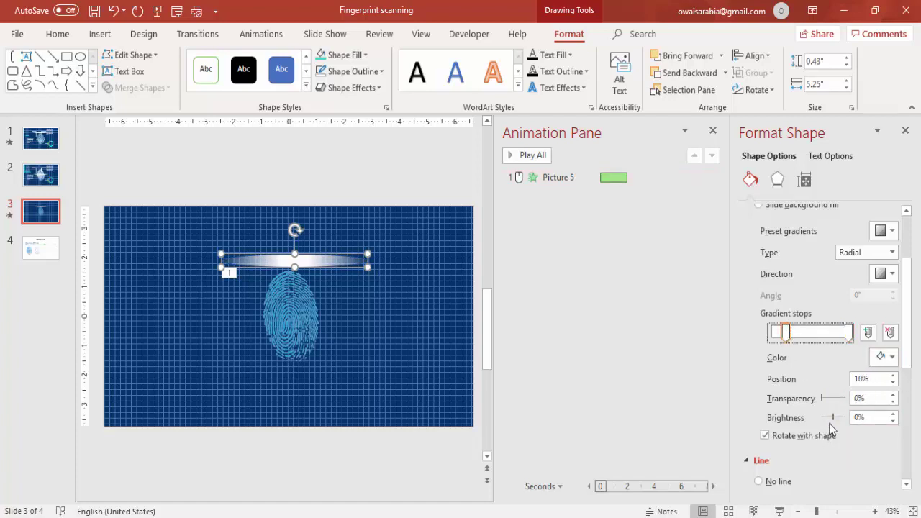
{"action": "left_click_drag", "start_coordinate": [835, 419], "coordinate": [854, 424]}
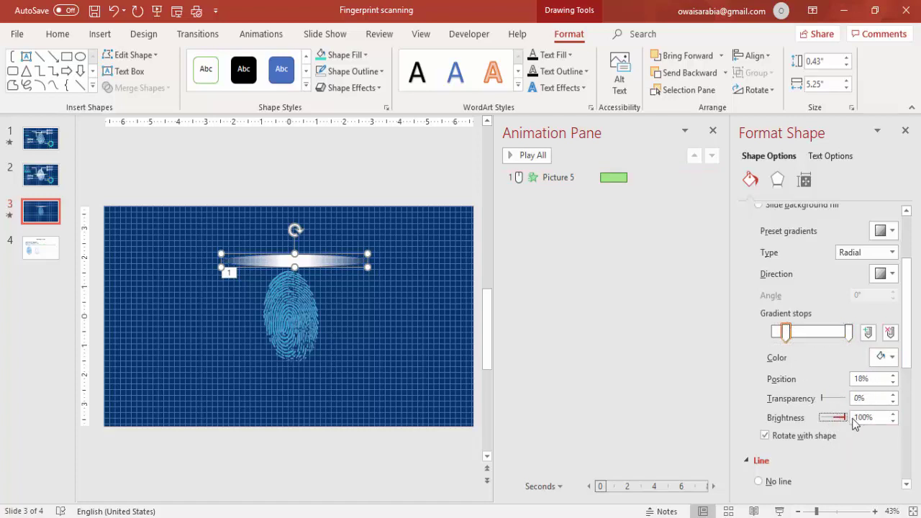
{"action": "left_click_drag", "start_coordinate": [368, 267], "coordinate": [405, 267]}
{"action": "mouse_move", "coordinate": [316, 261]}
{"action": "left_mouse_down"}
{"action": "mouse_move", "coordinate": [329, 267]}
{"action": "mouse_move", "coordinate": [306, 275]}
{"action": "mouse_move", "coordinate": [314, 271]}
{"action": "mouse_move", "coordinate": [316, 337]}
{"action": "mouse_move", "coordinate": [313, 268]}
{"action": "left_mouse_up"}
{"action": "left_click", "coordinate": [905, 130]}
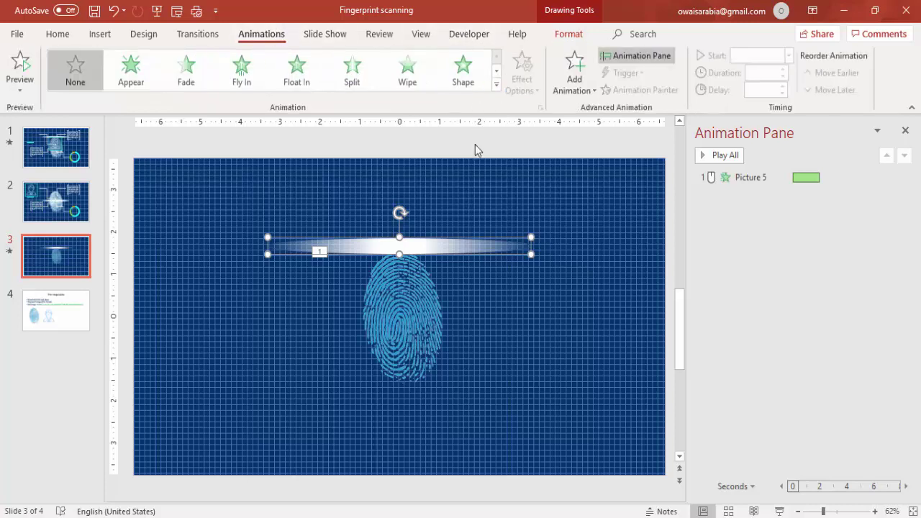
Step: Add a Lines motion path to the glowing oval, ending just below the fingerprint
{"action": "left_click", "coordinate": [585, 90]}
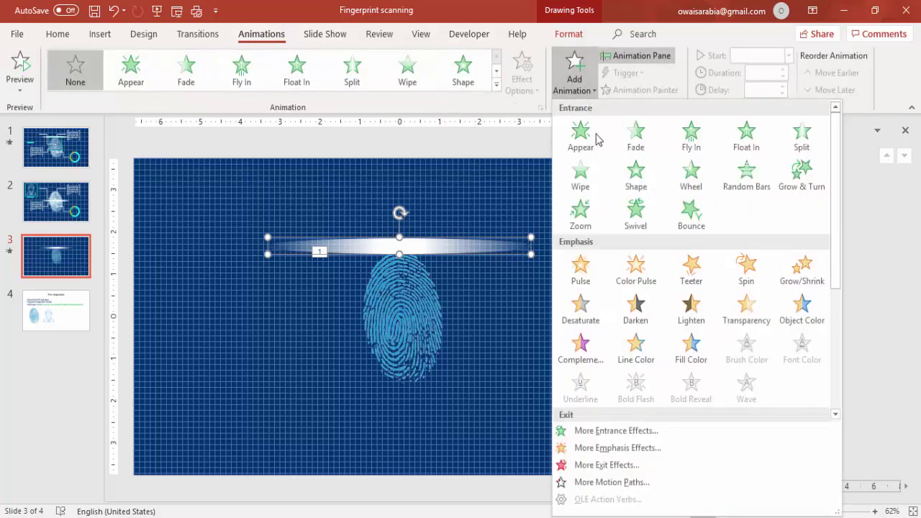
{"action": "scroll", "coordinate": [636, 336], "scroll_direction": "down", "scroll_amount": 3}
{"action": "scroll", "coordinate": [635, 336], "scroll_direction": "down", "scroll_amount": 2}
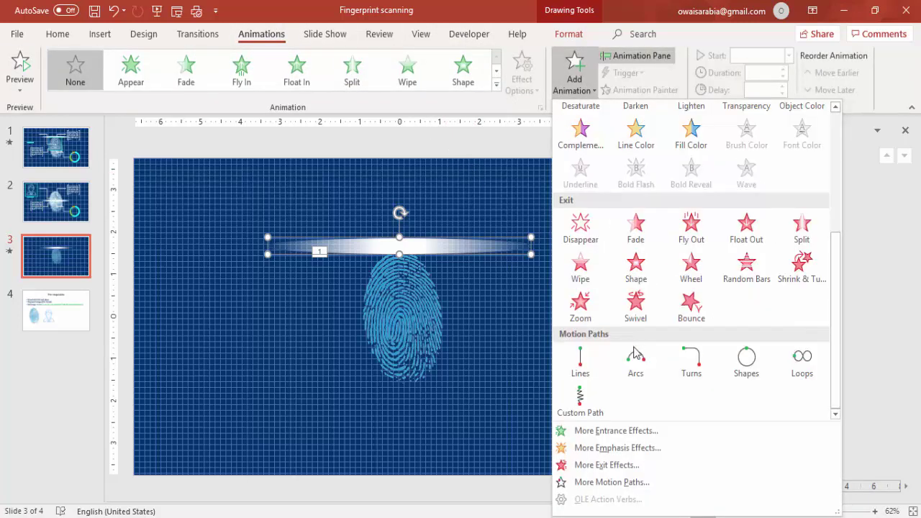
{"action": "left_click", "coordinate": [584, 366]}
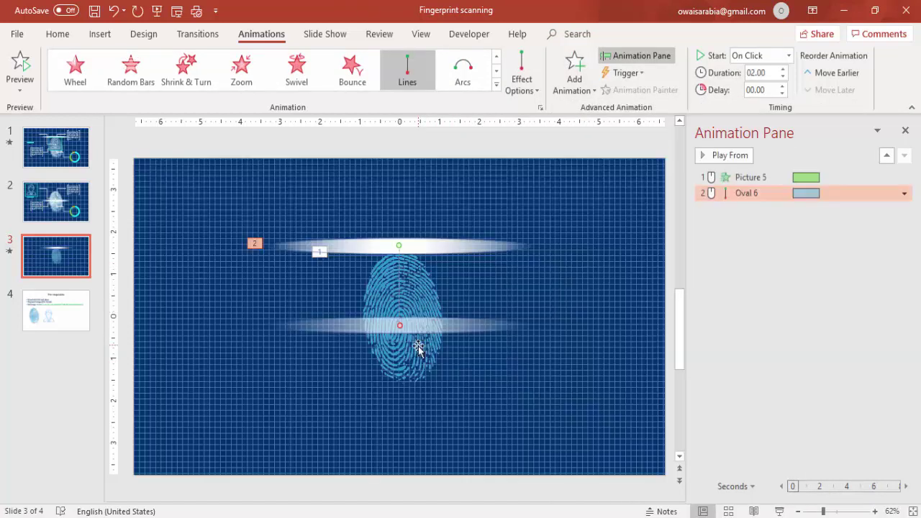
{"action": "left_click_drag", "start_coordinate": [400, 325], "coordinate": [404, 379]}
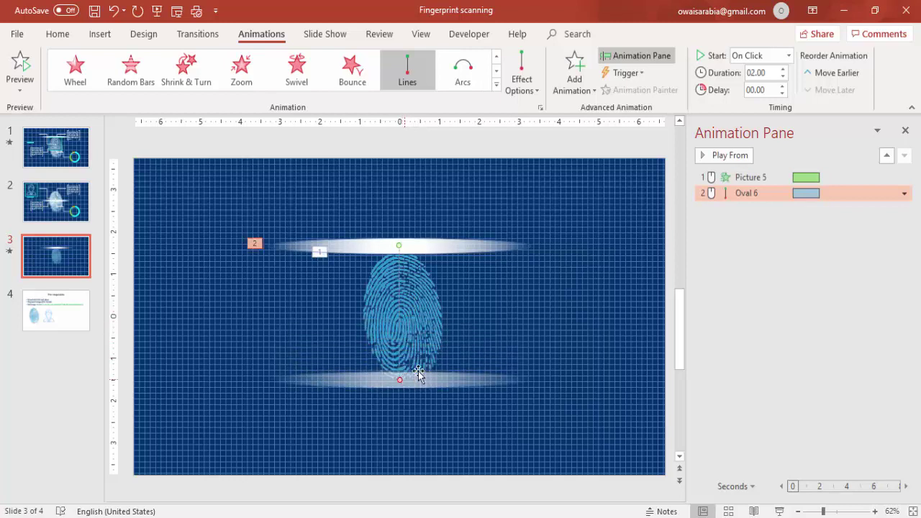
Step: Start the scan line With Previous, with 0.68 s smooth start, 0.72 s bounce end, 2 s duration
{"action": "left_click", "coordinate": [788, 56]}
{"action": "left_click", "coordinate": [773, 85]}
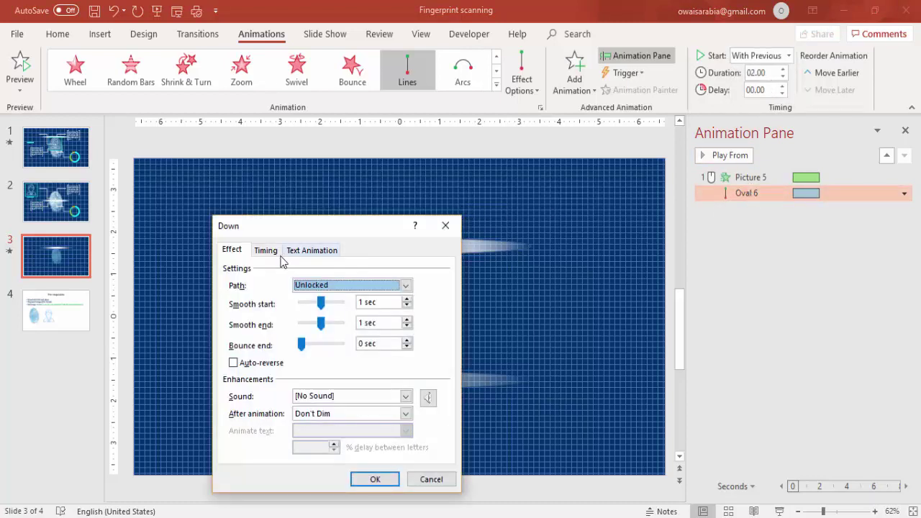
{"action": "mouse_move", "coordinate": [321, 304]}
{"action": "left_mouse_down"}
{"action": "mouse_move", "coordinate": [301, 302]}
{"action": "mouse_move", "coordinate": [299, 327]}
{"action": "mouse_move", "coordinate": [300, 303]}
{"action": "mouse_move", "coordinate": [309, 310]}
{"action": "left_mouse_up"}
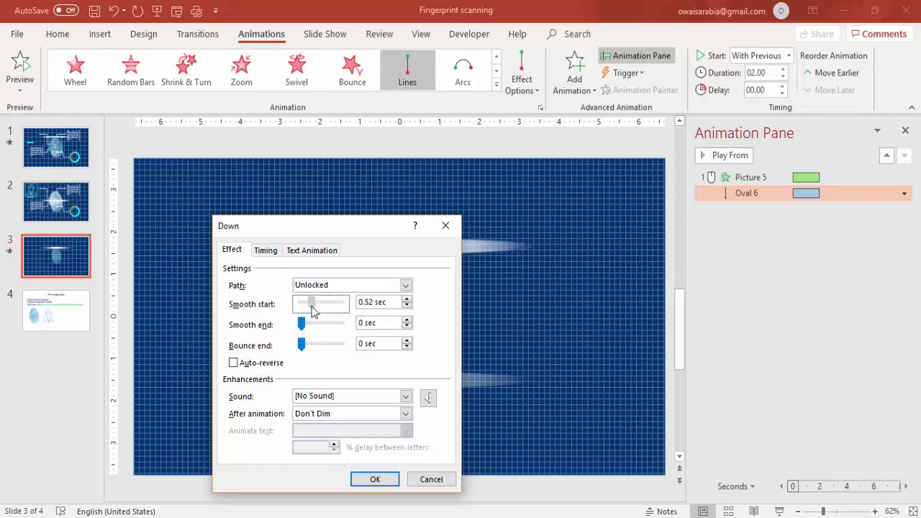
{"action": "left_click_drag", "start_coordinate": [315, 308], "coordinate": [314, 308]}
{"action": "left_click_drag", "start_coordinate": [302, 345], "coordinate": [314, 351]}
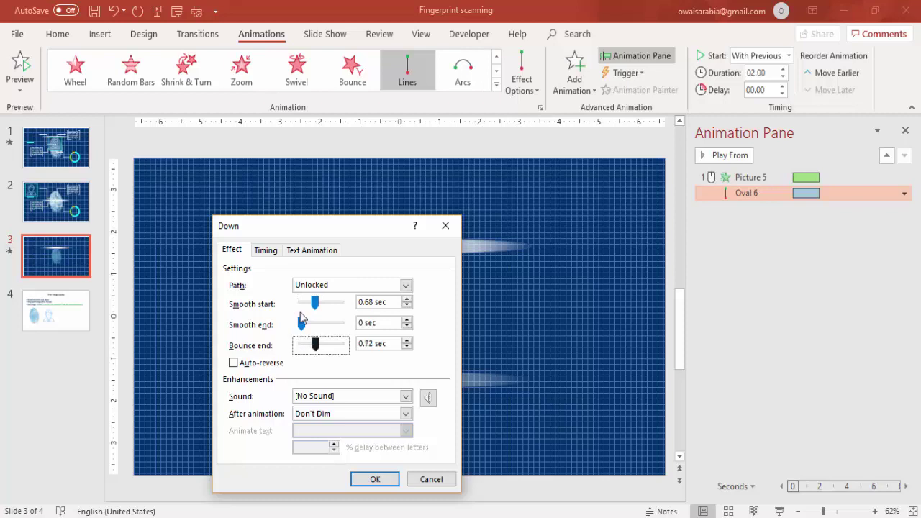
{"action": "left_click", "coordinate": [266, 250]}
{"action": "left_click", "coordinate": [373, 305]}
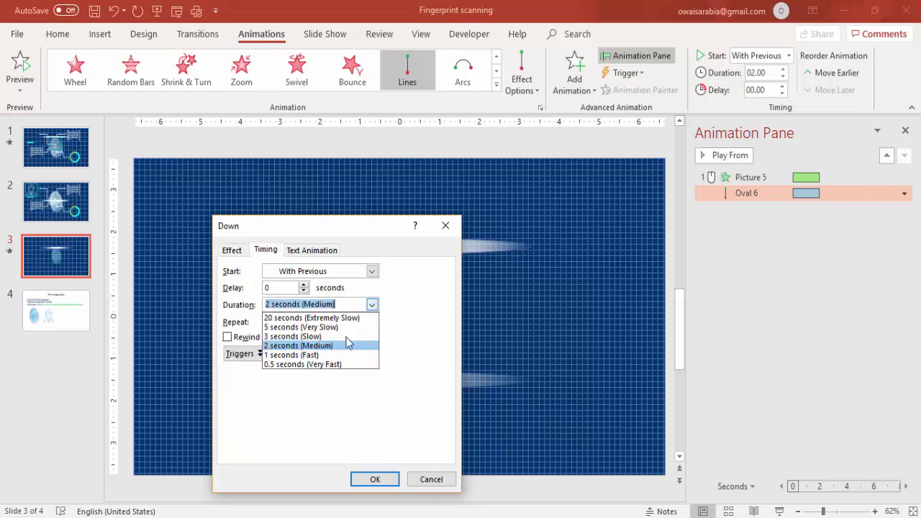
{"action": "left_click", "coordinate": [339, 346]}
{"action": "left_click", "coordinate": [374, 479]}
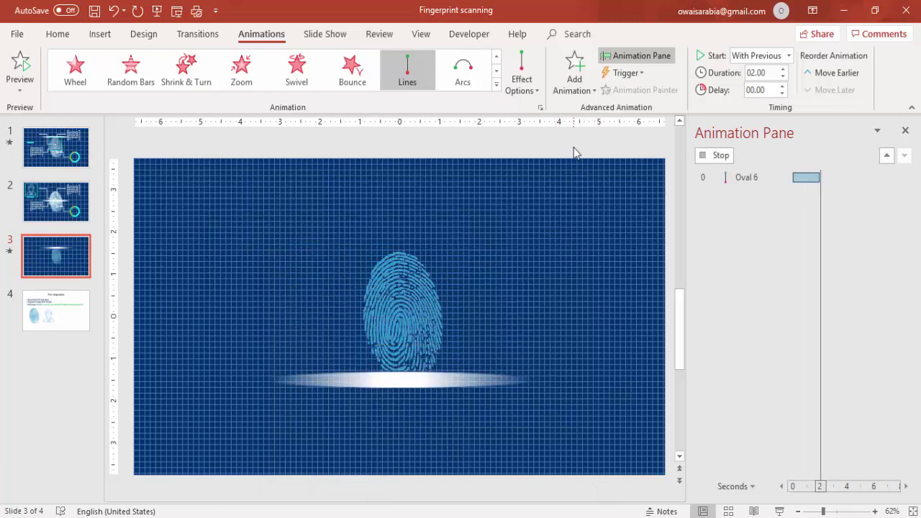
Step: Delay the scan line's animation by 0.25 seconds and preview the full slide animation
{"action": "left_click", "coordinate": [607, 140]}
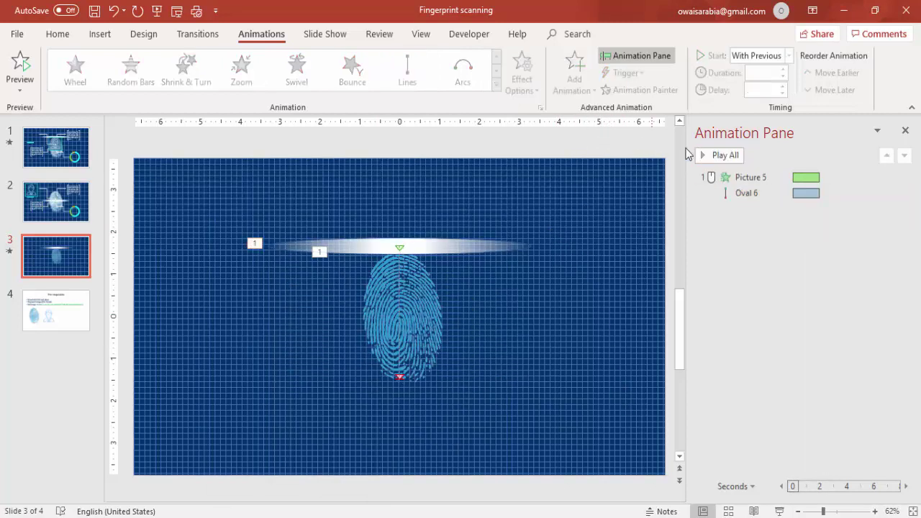
{"action": "left_click", "coordinate": [722, 156]}
{"action": "double_click", "coordinate": [743, 192]}
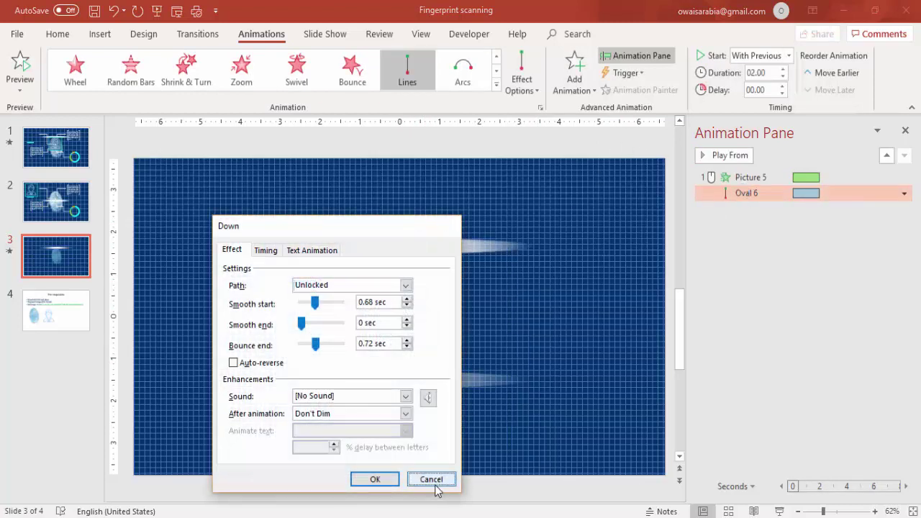
{"action": "left_click", "coordinate": [432, 479]}
{"action": "left_click", "coordinate": [582, 151]}
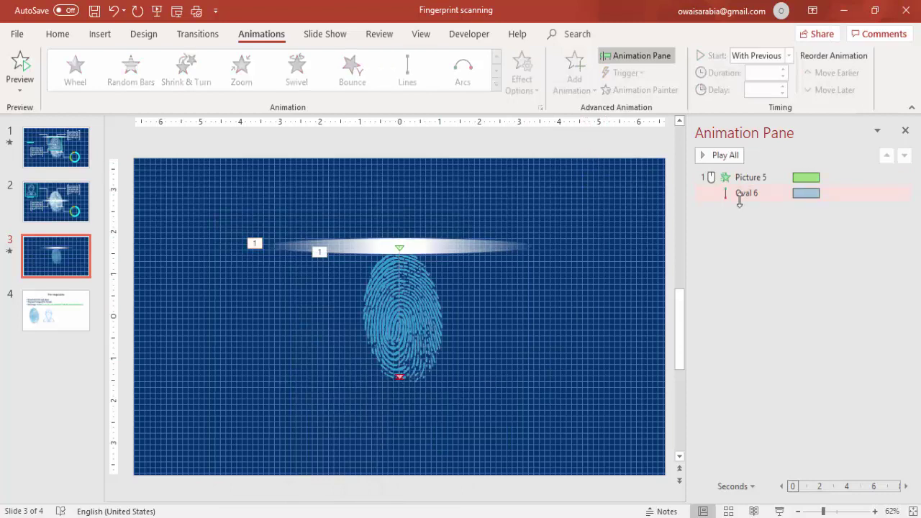
{"action": "left_click", "coordinate": [744, 196]}
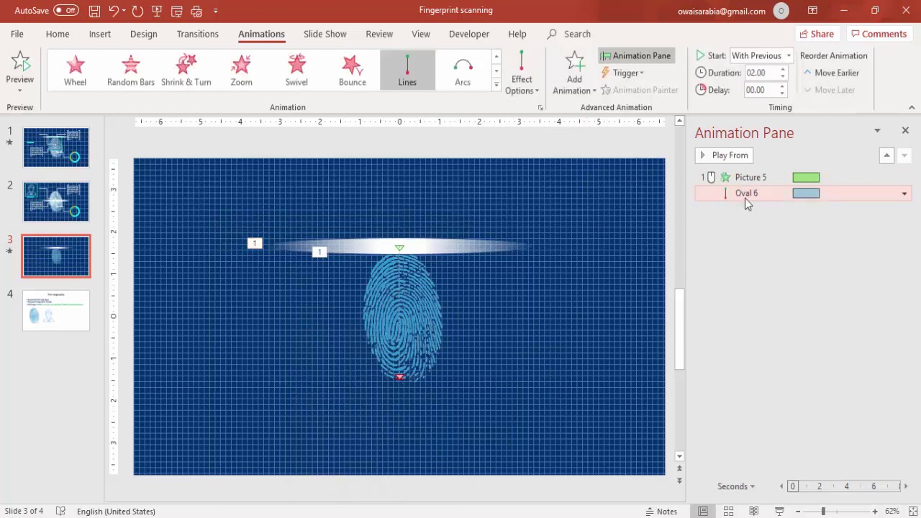
{"action": "left_click", "coordinate": [784, 86]}
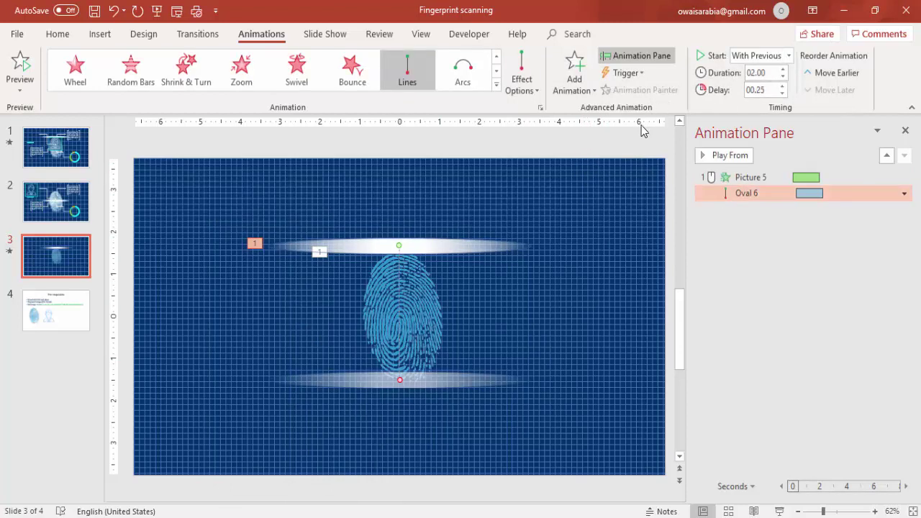
{"action": "left_click", "coordinate": [652, 141]}
{"action": "left_click", "coordinate": [726, 156]}
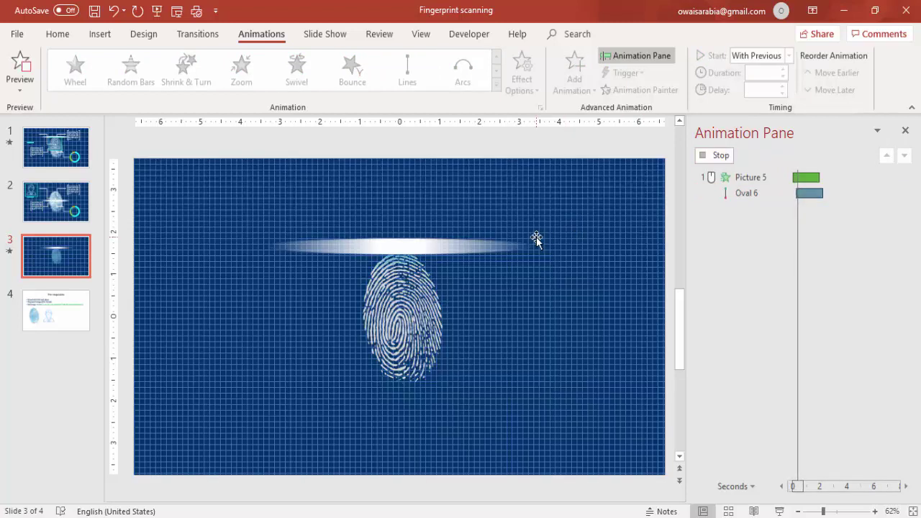